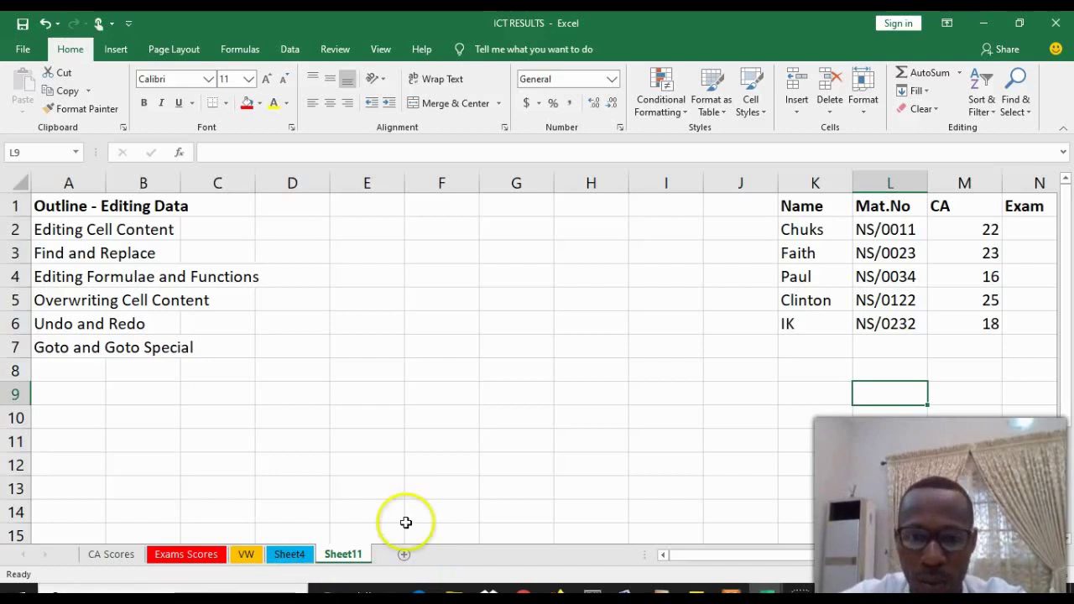
Scroll right to show columns C to P of the results table, including the Exam and TOTAL columns
{"action": "left_click_drag", "start_coordinate": [755, 553], "coordinate": [846, 550]}
{"action": "left_click", "coordinate": [685, 443]}
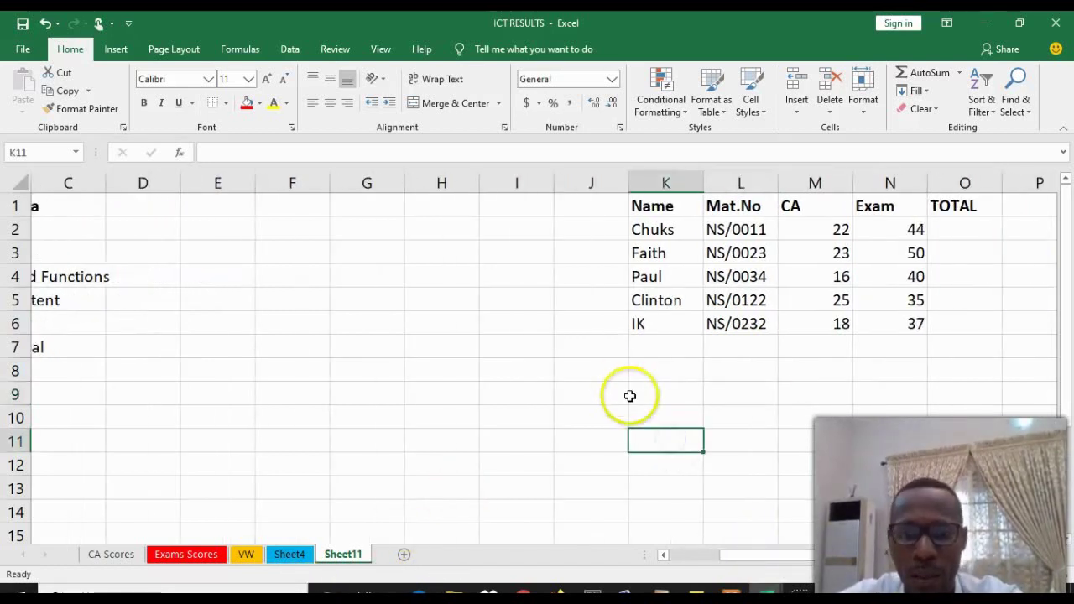
{"action": "left_click", "coordinate": [646, 372]}
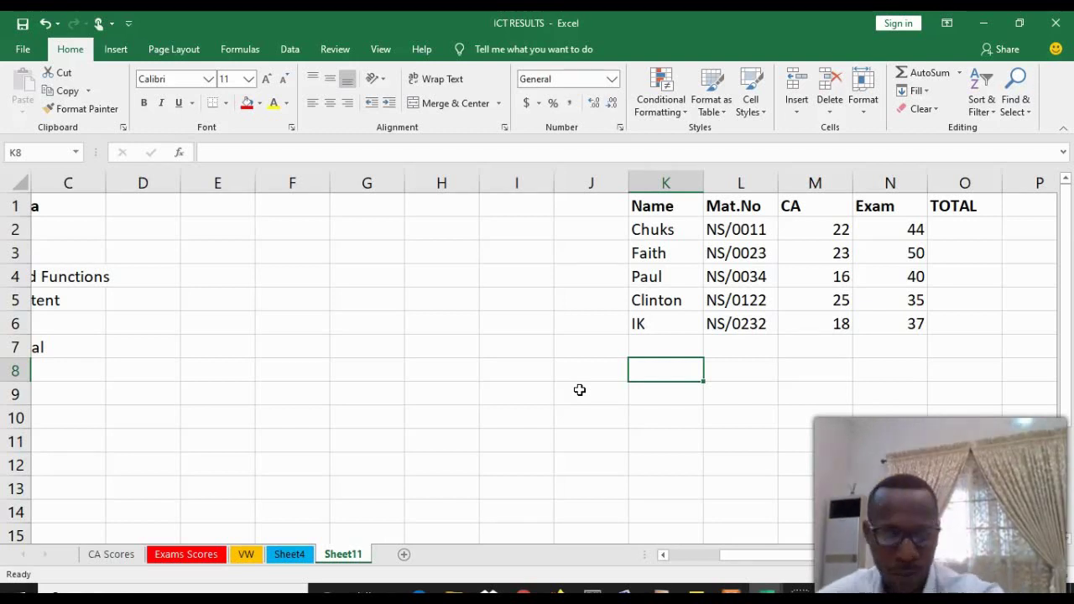
{"action": "left_click", "coordinate": [727, 561]}
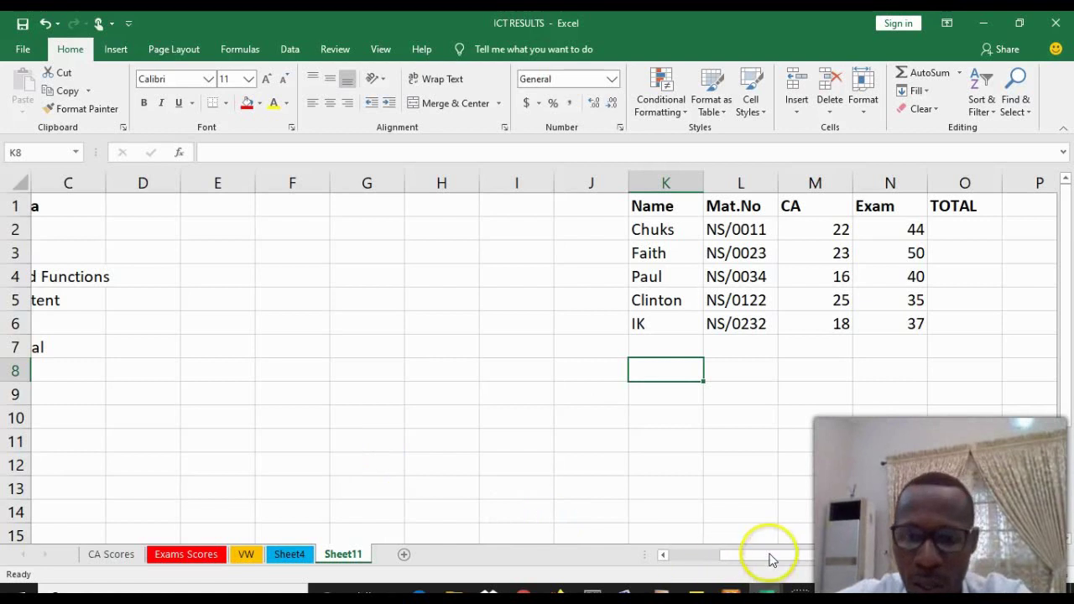
{"action": "left_click", "coordinate": [793, 451]}
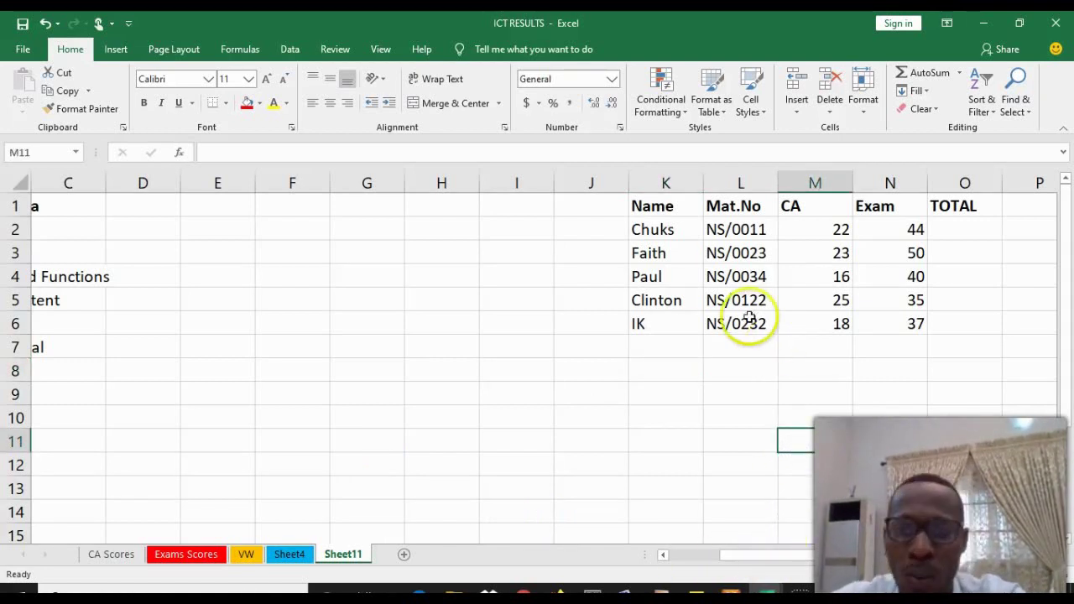
Replace the first student's name in K2 and widen column K so it fits
{"action": "left_click", "coordinate": [667, 229]}
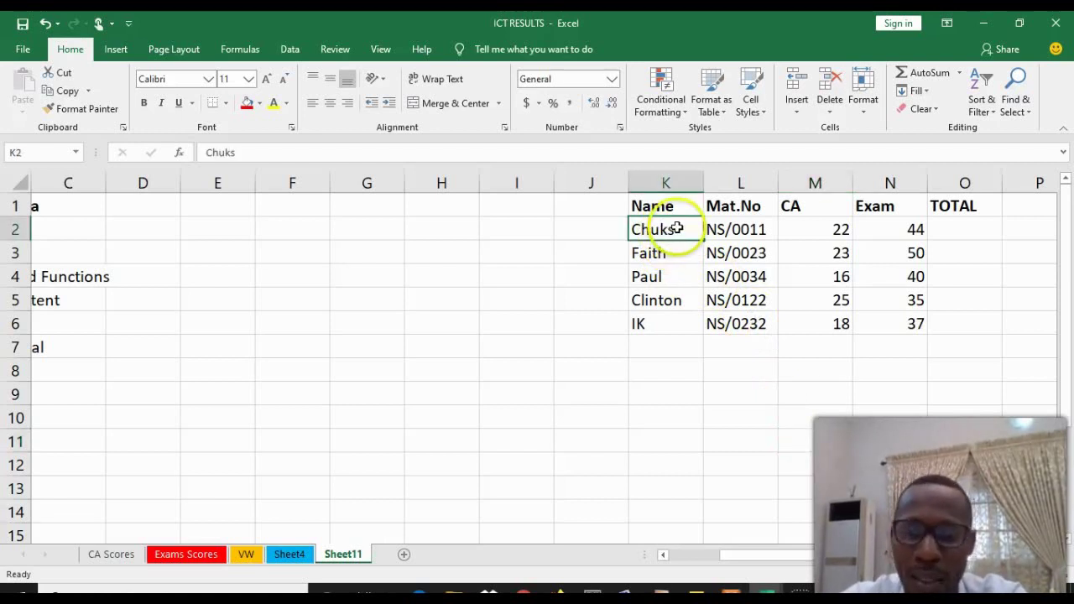
{"action": "double_click", "coordinate": [680, 229]}
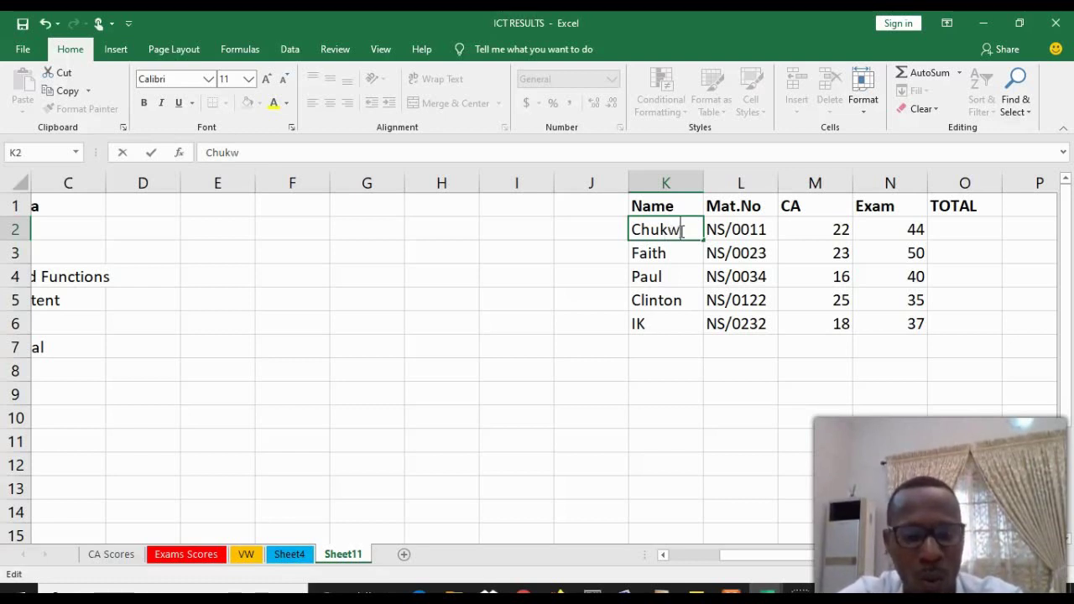
{"action": "type", "text": "nonso"}
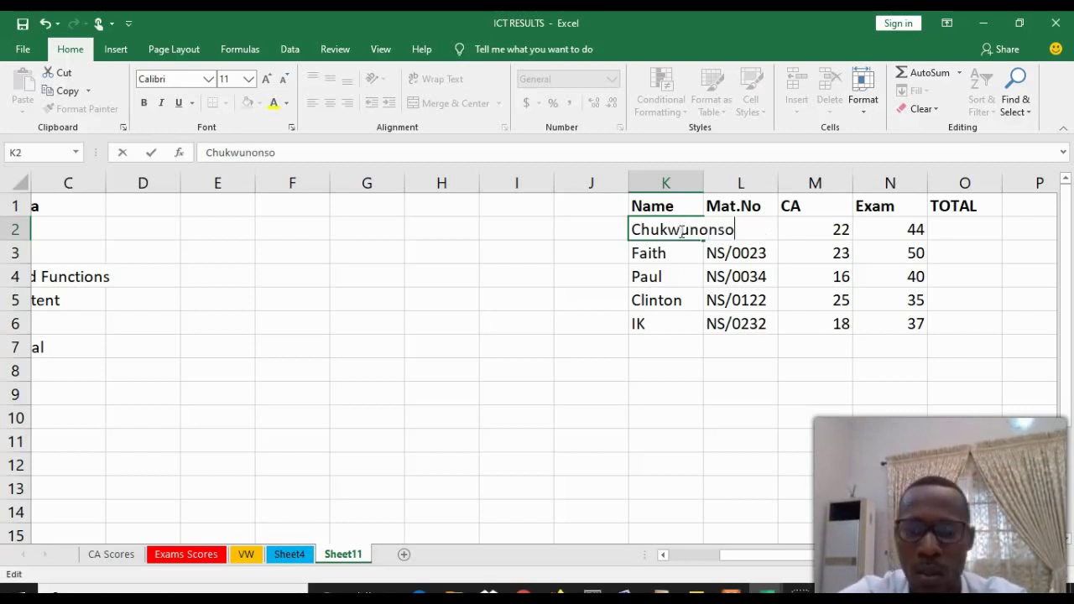
{"action": "left_click", "coordinate": [472, 315]}
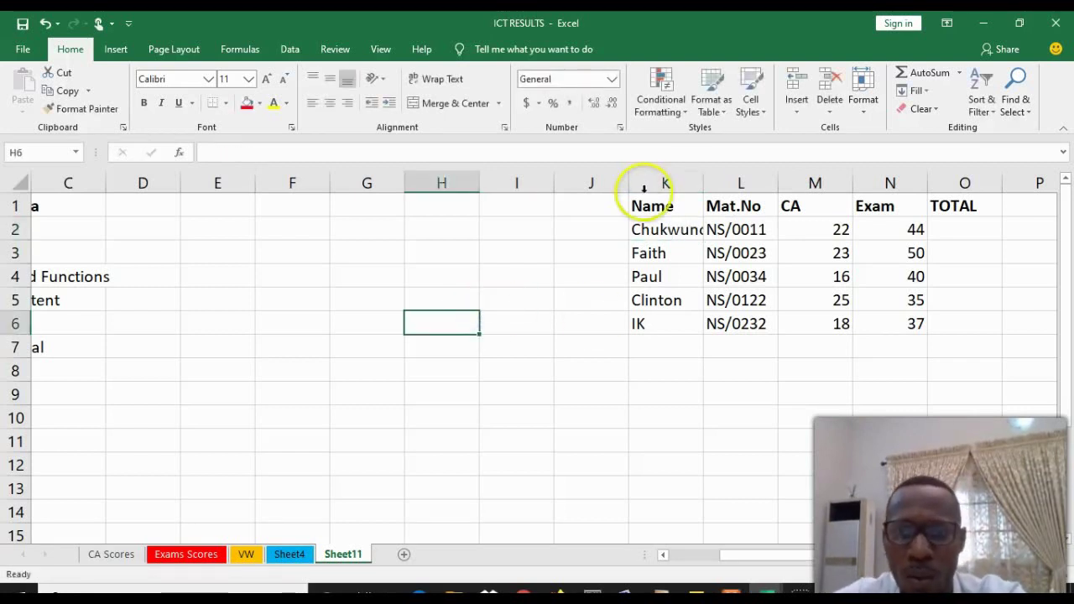
{"action": "left_click_drag", "start_coordinate": [703, 182], "coordinate": [745, 182]}
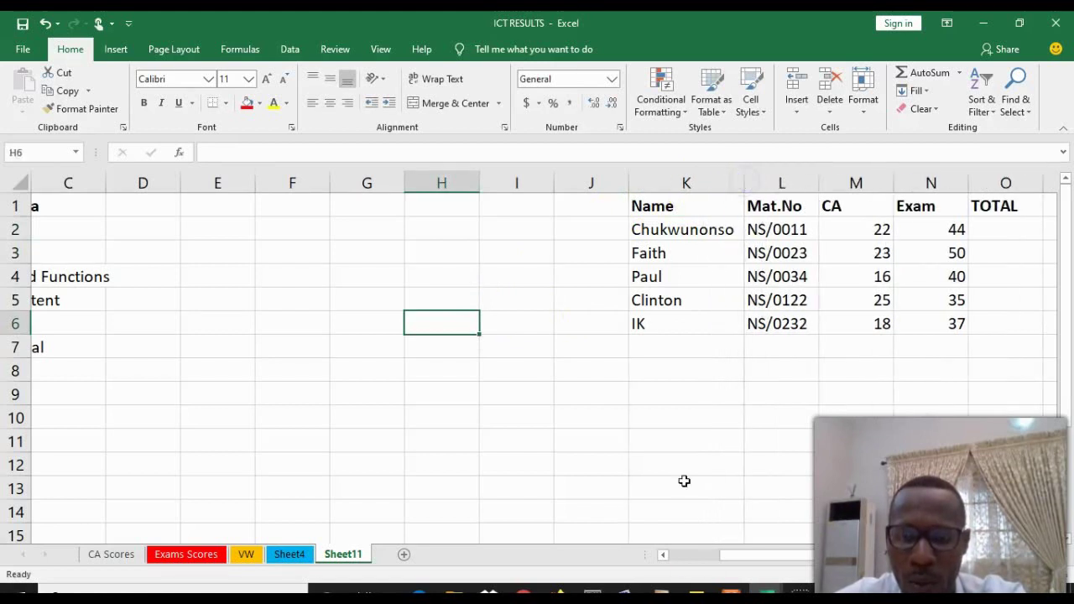
Edit the student names in K3 and K6, extending K3 and replacing K6
{"action": "left_click", "coordinate": [653, 254]}
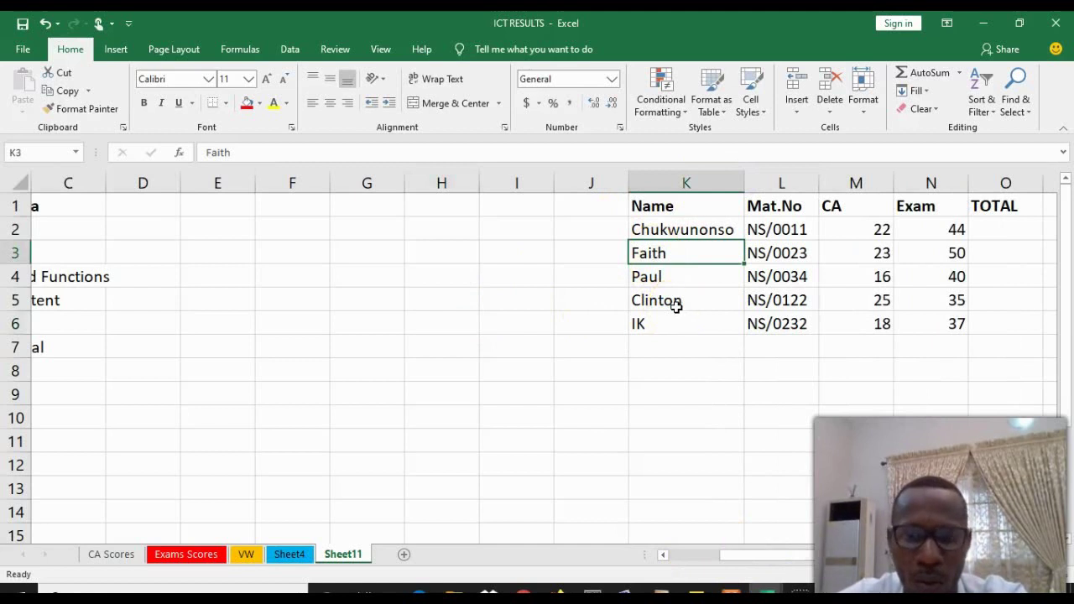
{"action": "double_click", "coordinate": [680, 253]}
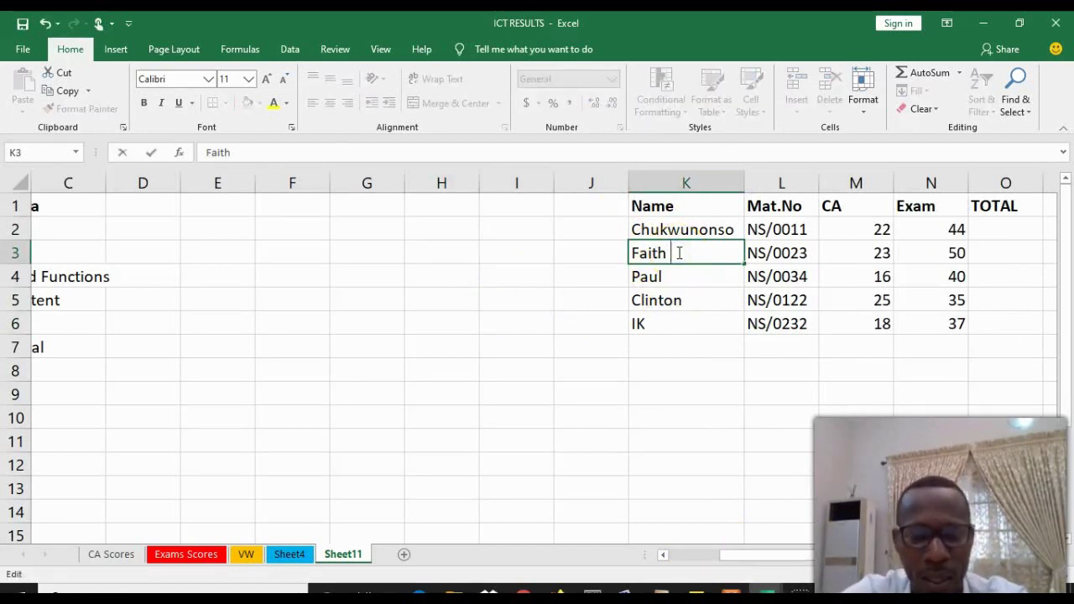
{"action": "type", "text": "ken"}
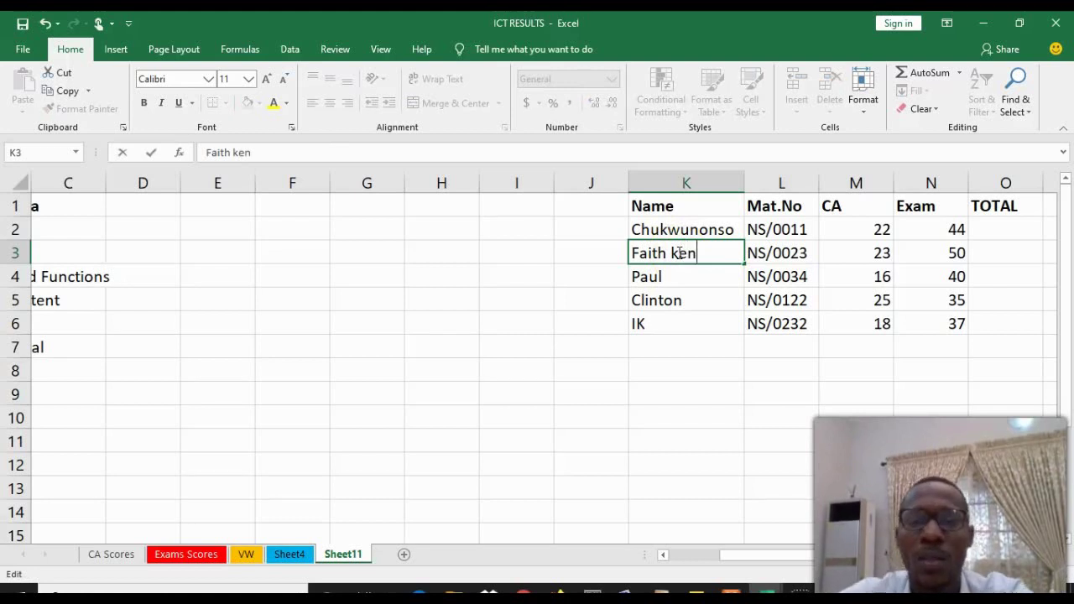
{"action": "left_click", "coordinate": [663, 277]}
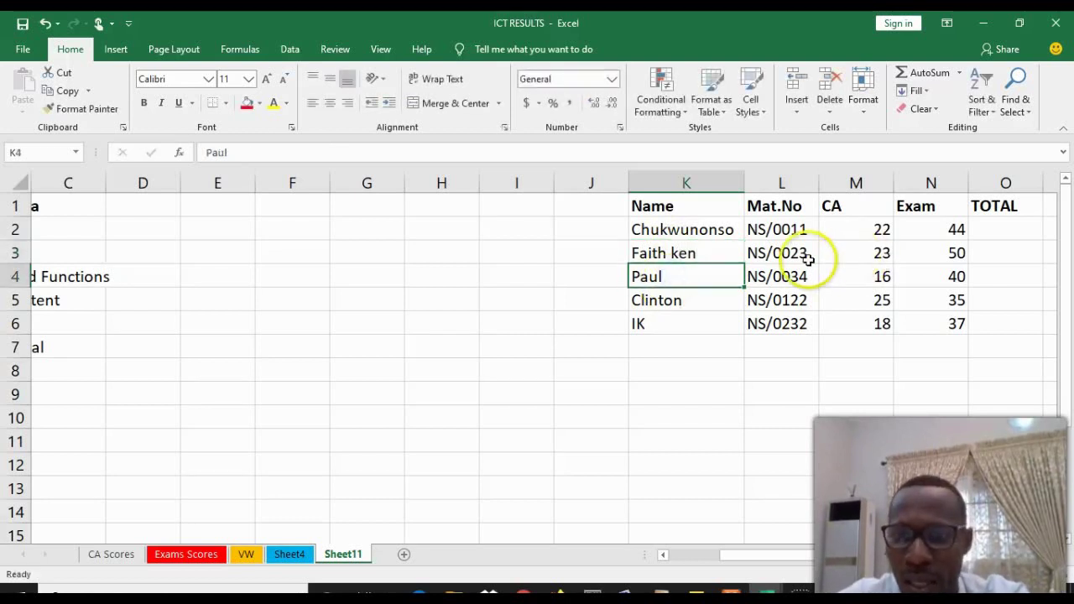
{"action": "left_click", "coordinate": [772, 277]}
{"action": "left_click", "coordinate": [663, 305]}
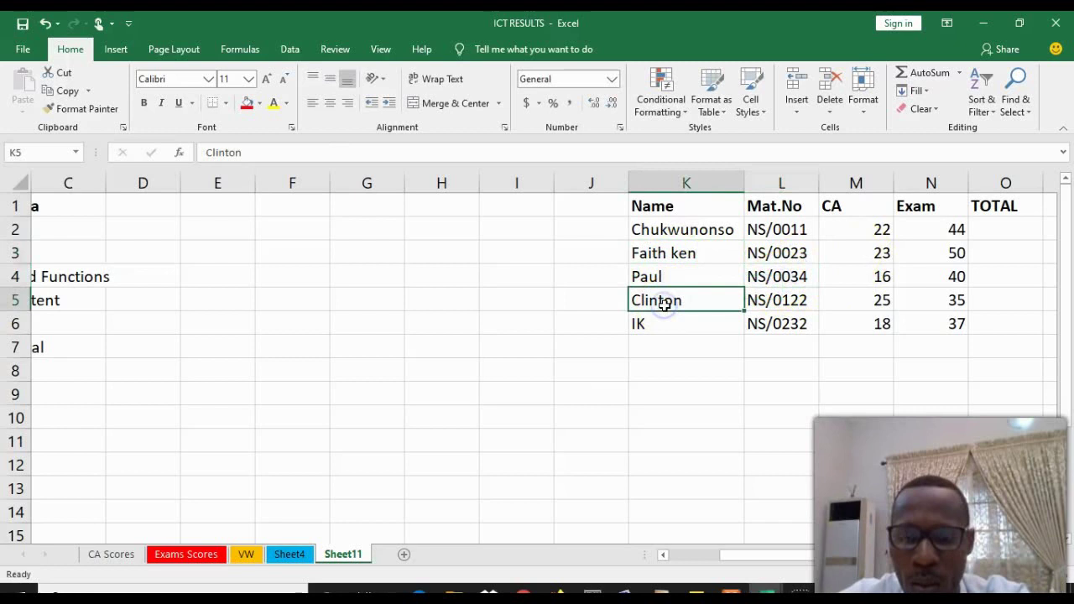
{"action": "double_click", "coordinate": [674, 302]}
{"action": "left_click", "coordinate": [654, 324]}
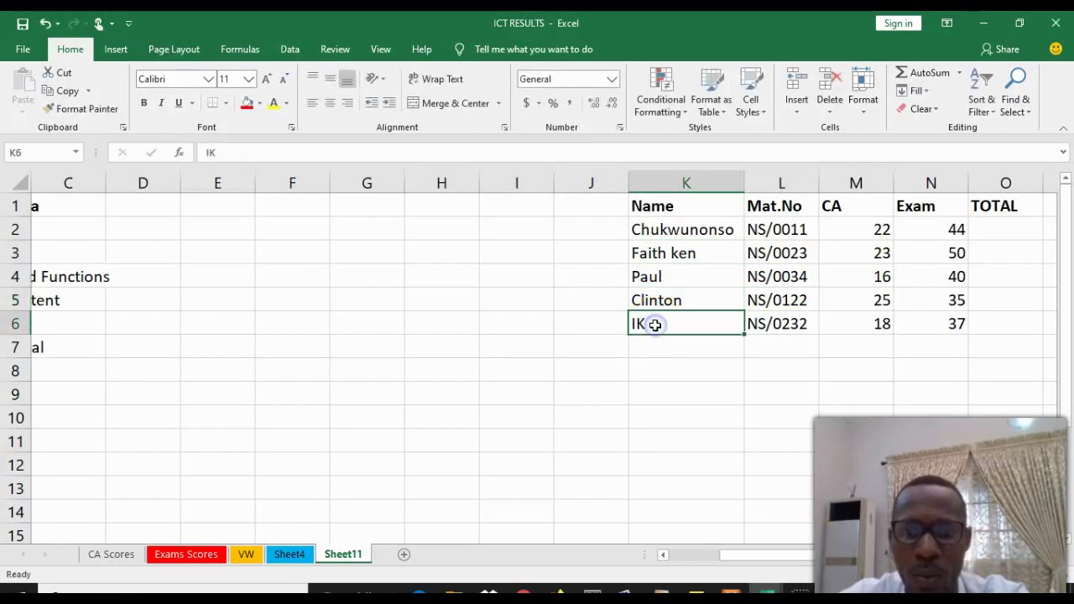
{"action": "double_click", "coordinate": [655, 324]}
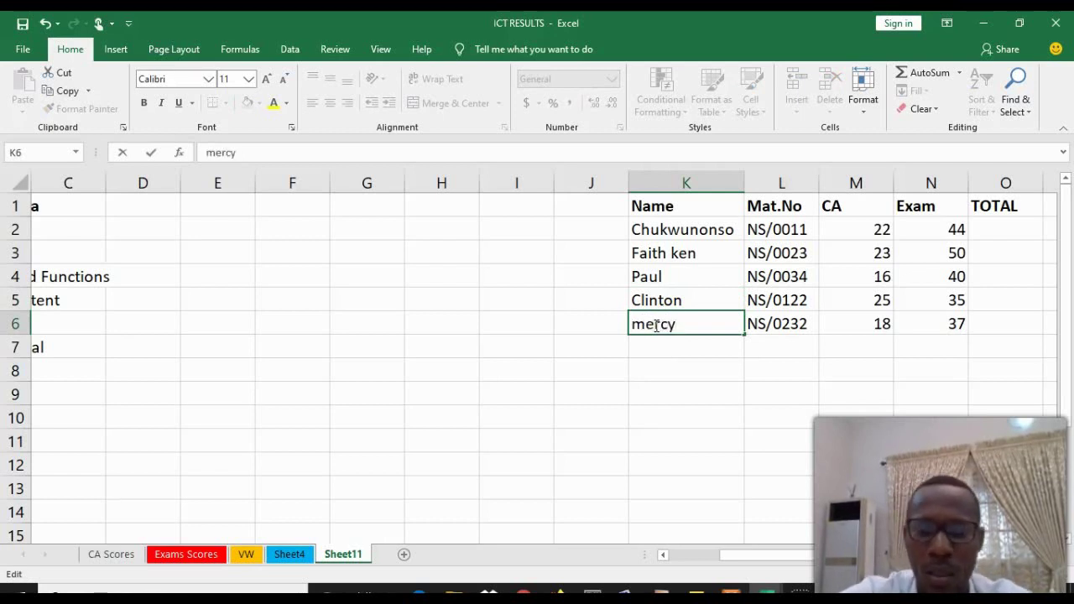
{"action": "left_click", "coordinate": [636, 399]}
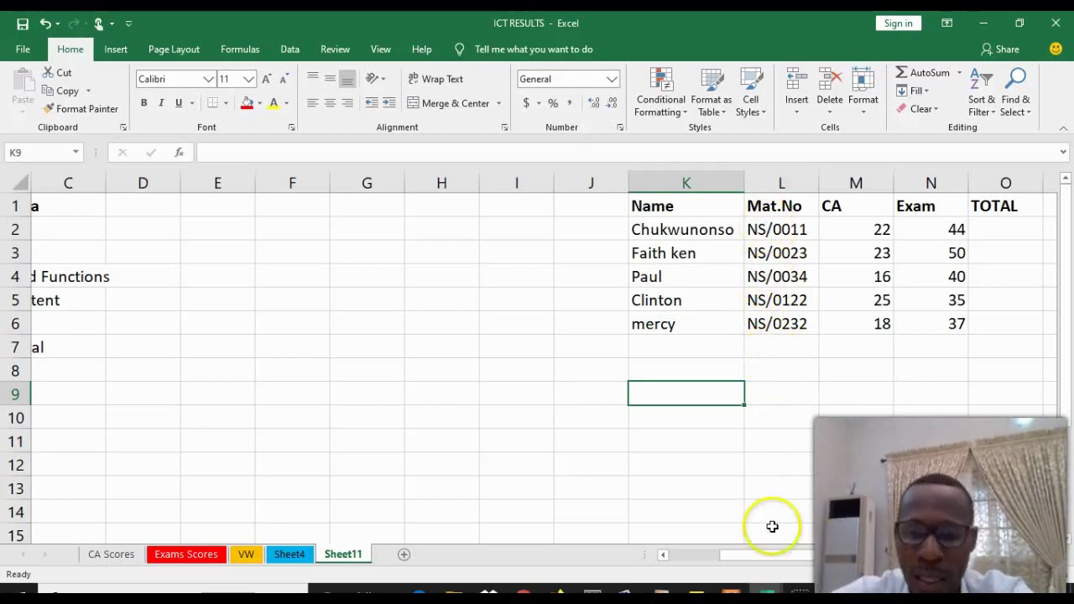
Open the Find dialog with Ctrl+F and position it beside the table
{"action": "left_click_drag", "start_coordinate": [799, 555], "coordinate": [756, 554]}
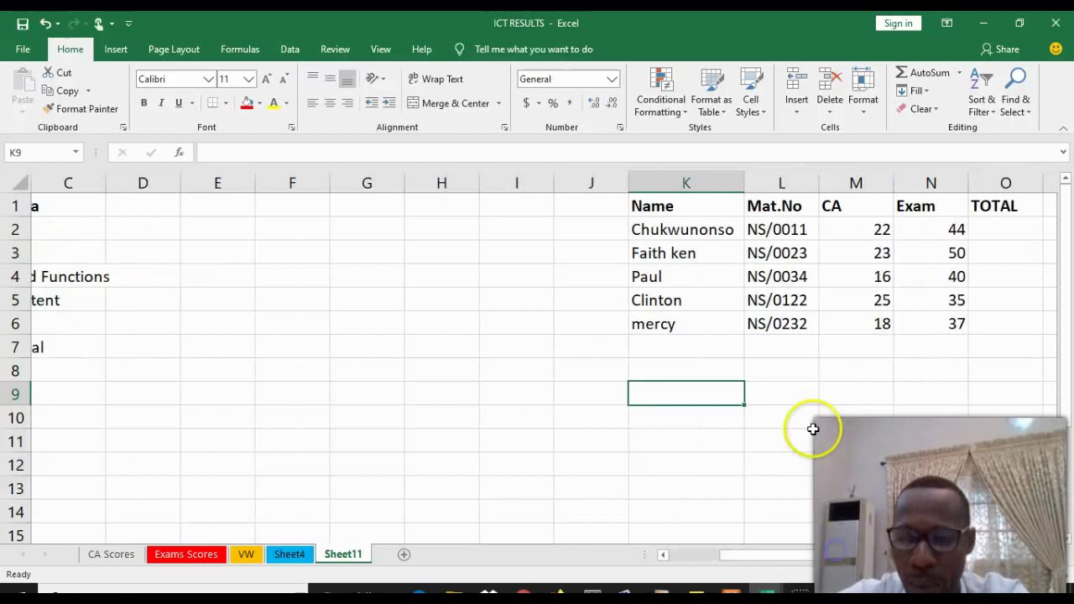
{"action": "left_click", "coordinate": [769, 414]}
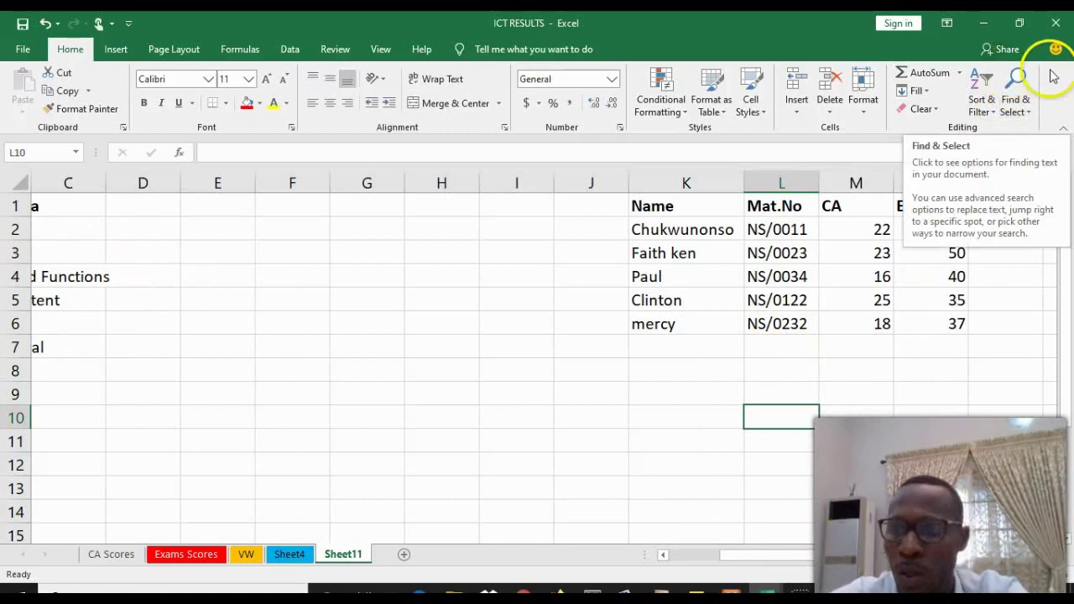
{"action": "left_click", "coordinate": [1019, 95]}
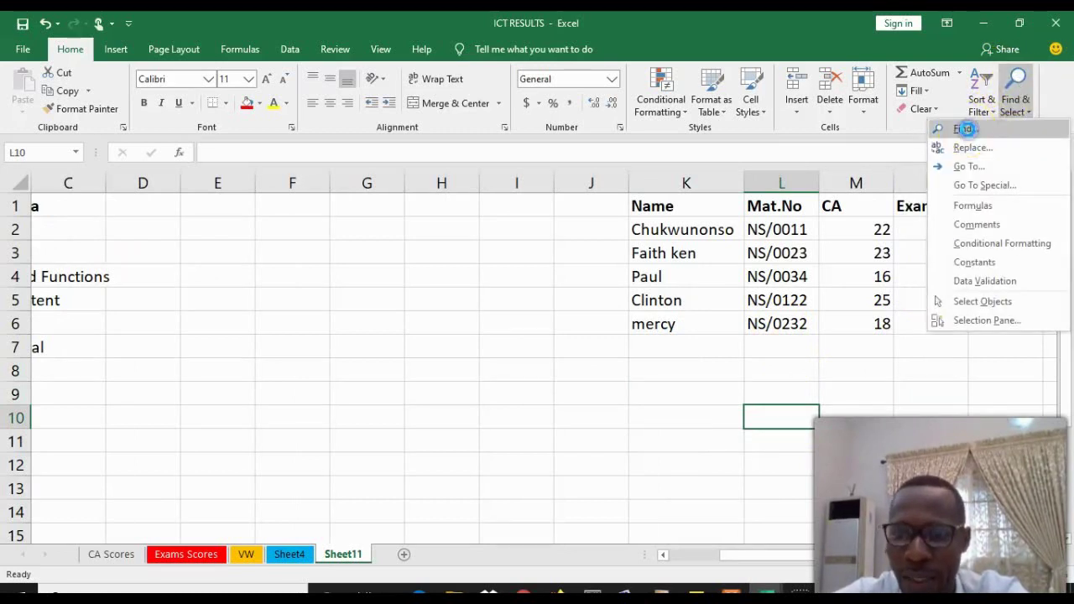
{"action": "left_click", "coordinate": [966, 132]}
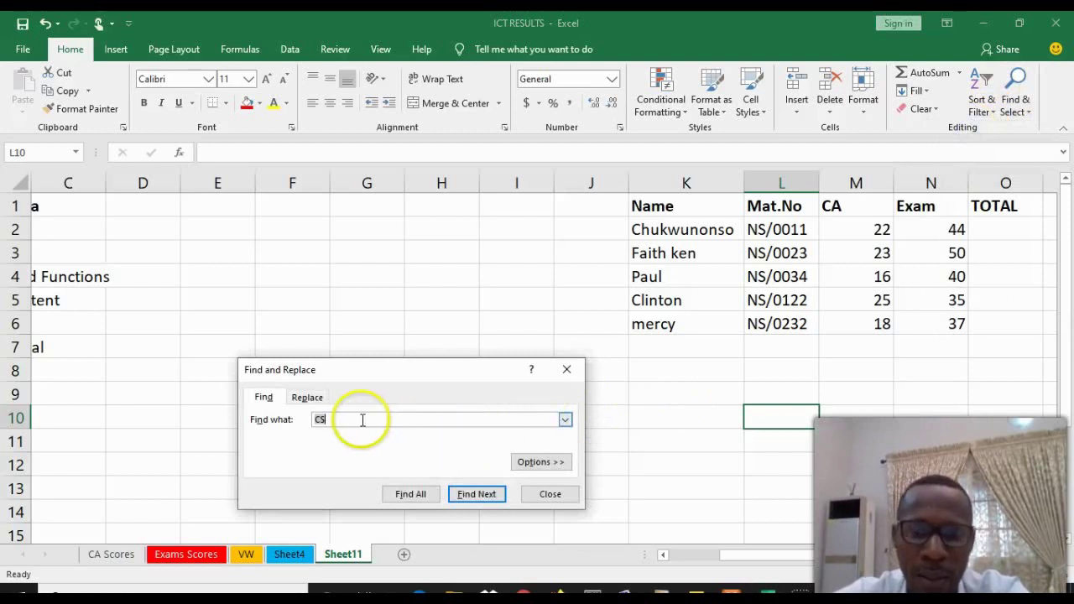
{"action": "left_click", "coordinate": [566, 369]}
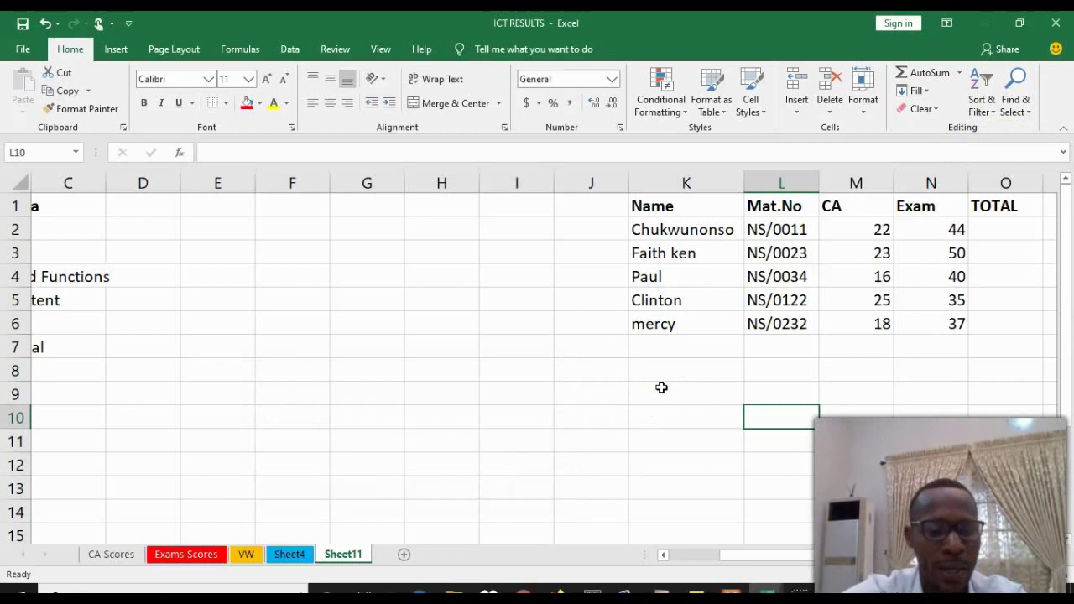
{"action": "key", "text": "ctrl+f"}
{"action": "left_click_drag", "start_coordinate": [403, 390], "coordinate": [477, 375]}
Search for NS and step through each Mat.No match down to the last student
{"action": "left_click", "coordinate": [419, 423]}
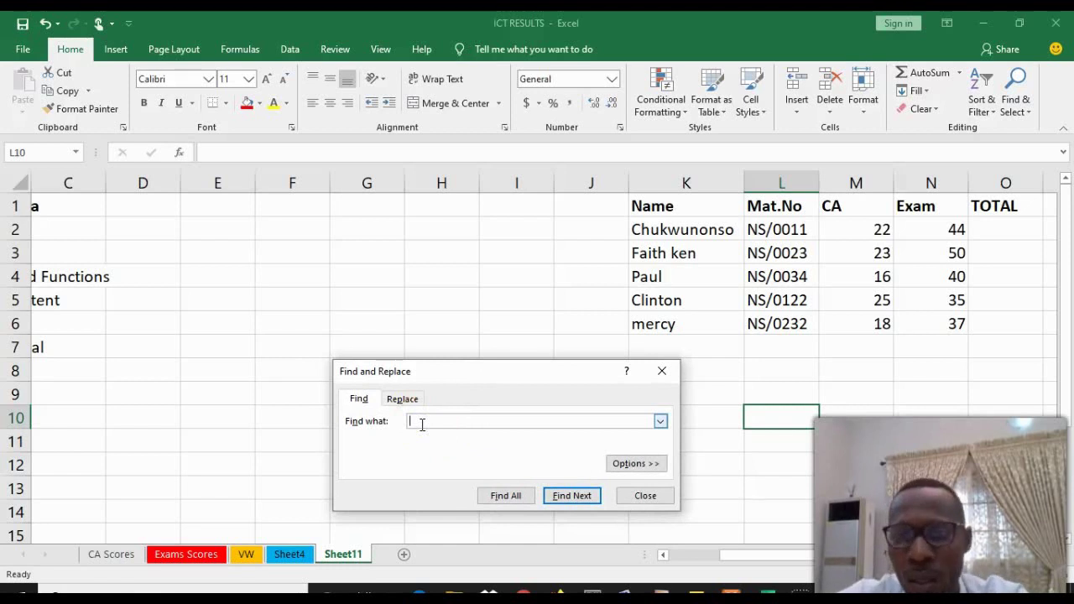
{"action": "left_click", "coordinate": [423, 421]}
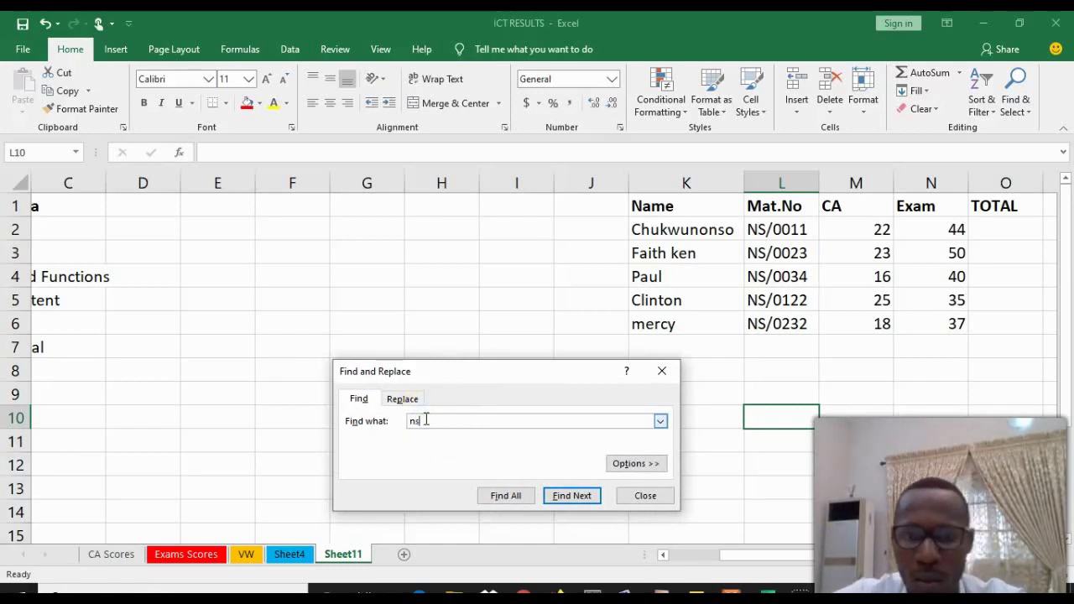
{"action": "type", "text": "ns"}
{"action": "key", "text": "BackSpace"}
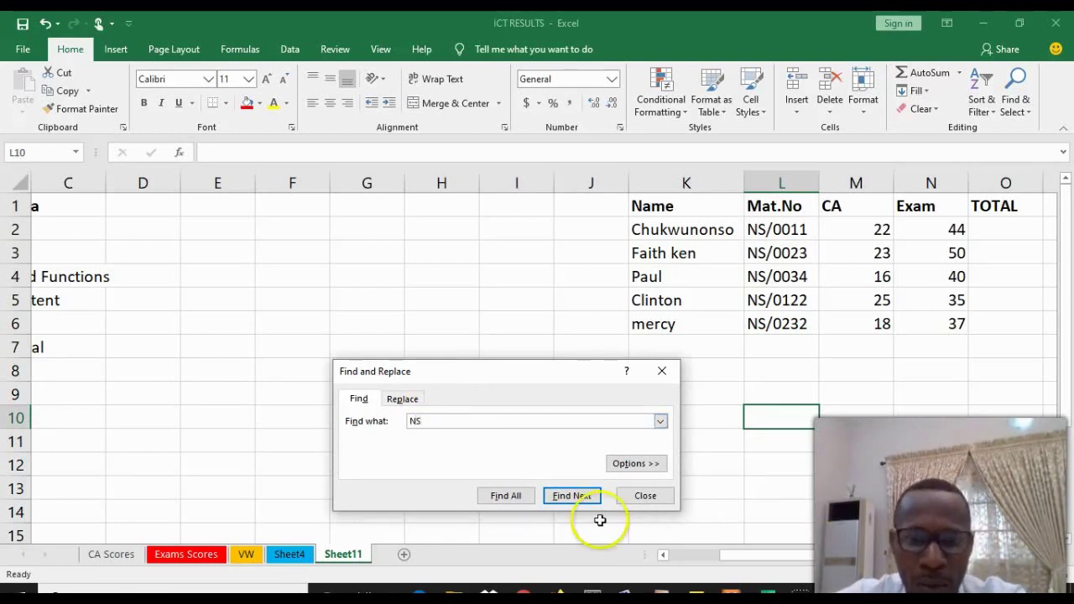
{"action": "left_click", "coordinate": [577, 500]}
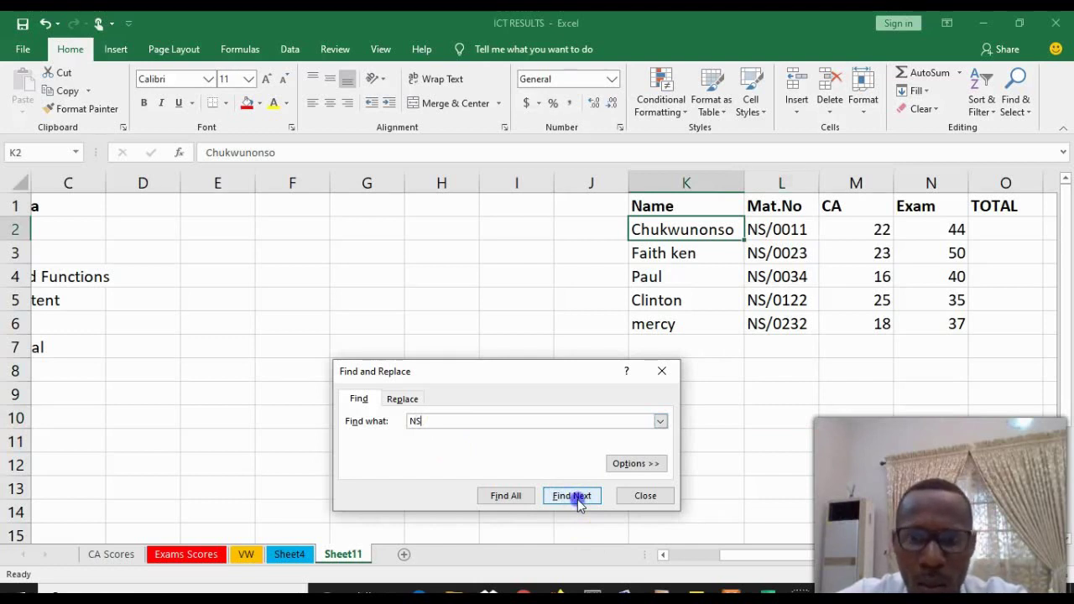
{"action": "left_click", "coordinate": [577, 500]}
{"action": "left_click", "coordinate": [577, 499]}
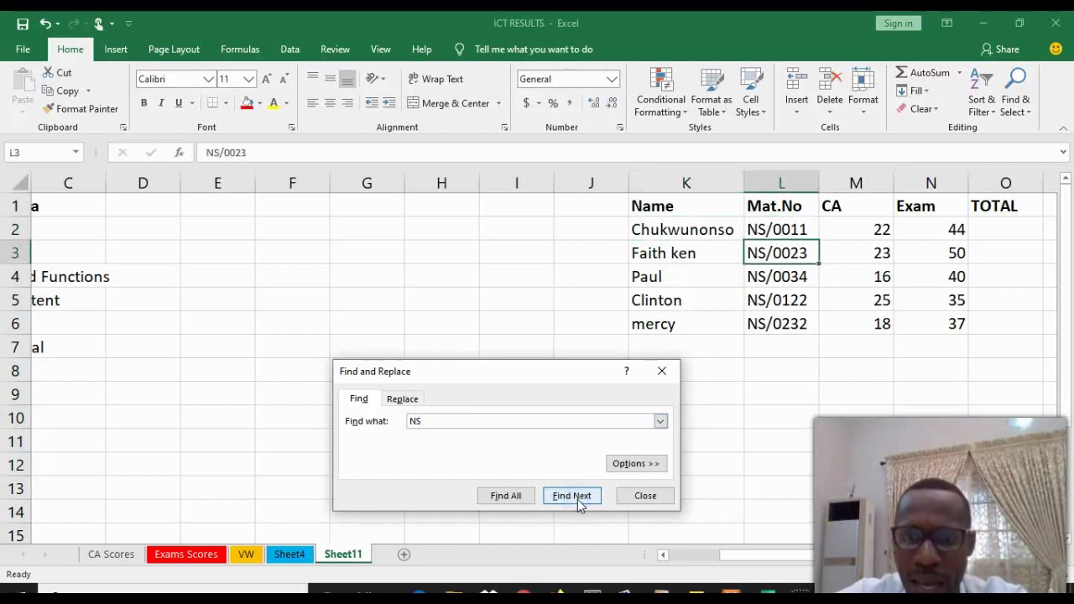
{"action": "left_click", "coordinate": [577, 500]}
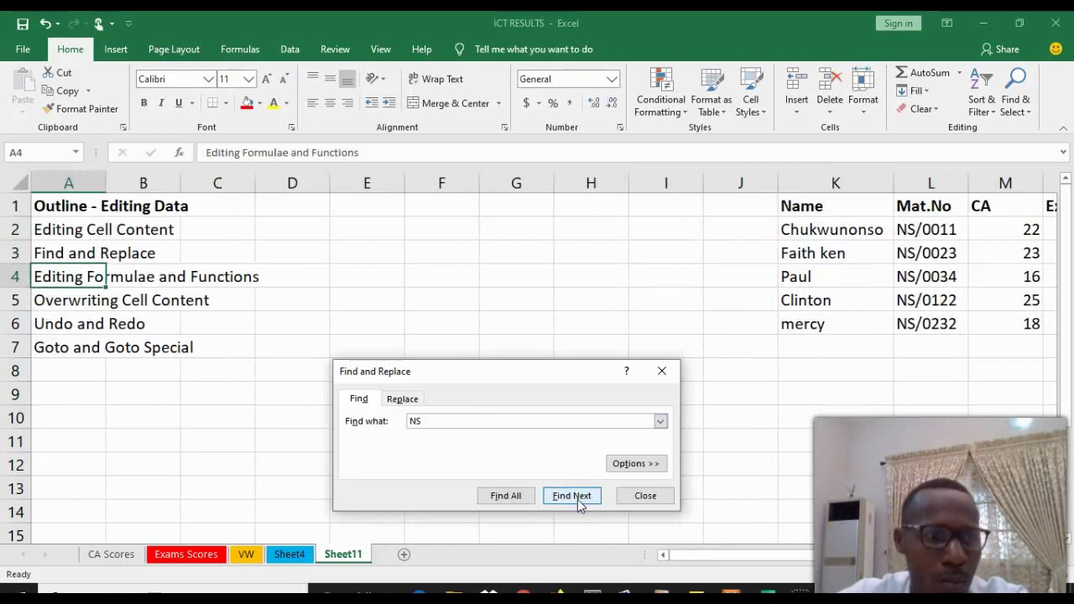
{"action": "left_click", "coordinate": [577, 499]}
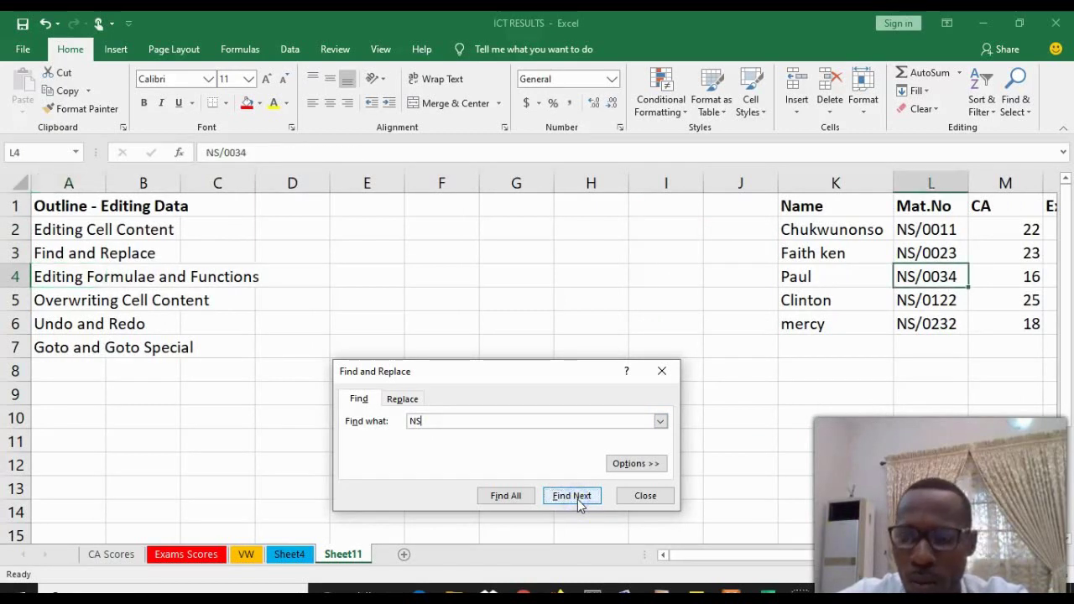
{"action": "left_click", "coordinate": [577, 499]}
{"action": "left_click", "coordinate": [577, 500]}
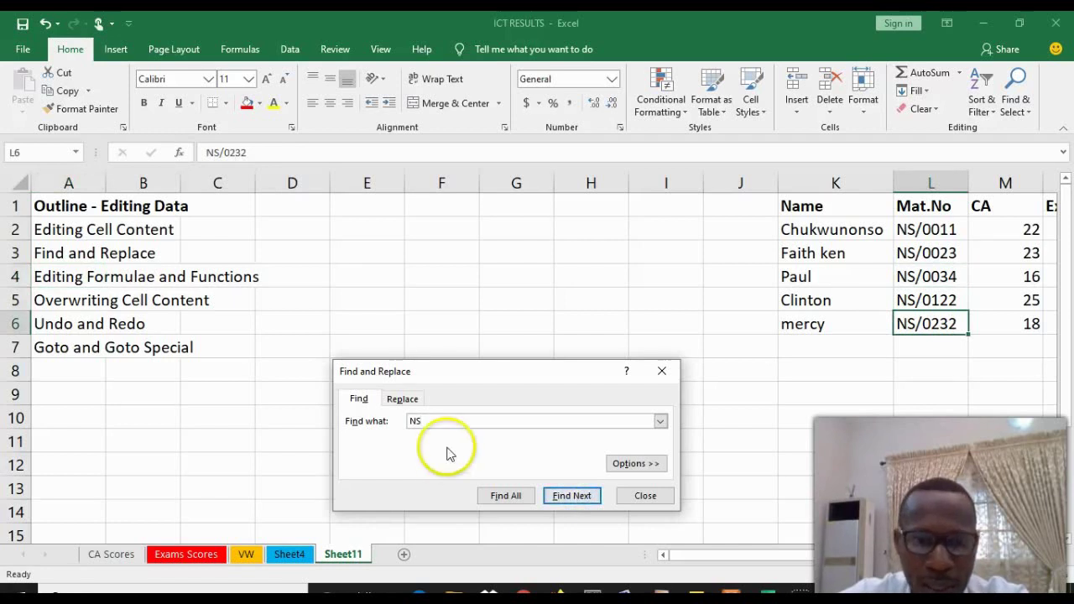
{"action": "left_click", "coordinate": [435, 421]}
Set up replacing NS with CS and locate the first NS Mat.No entry
{"action": "left_click", "coordinate": [396, 402]}
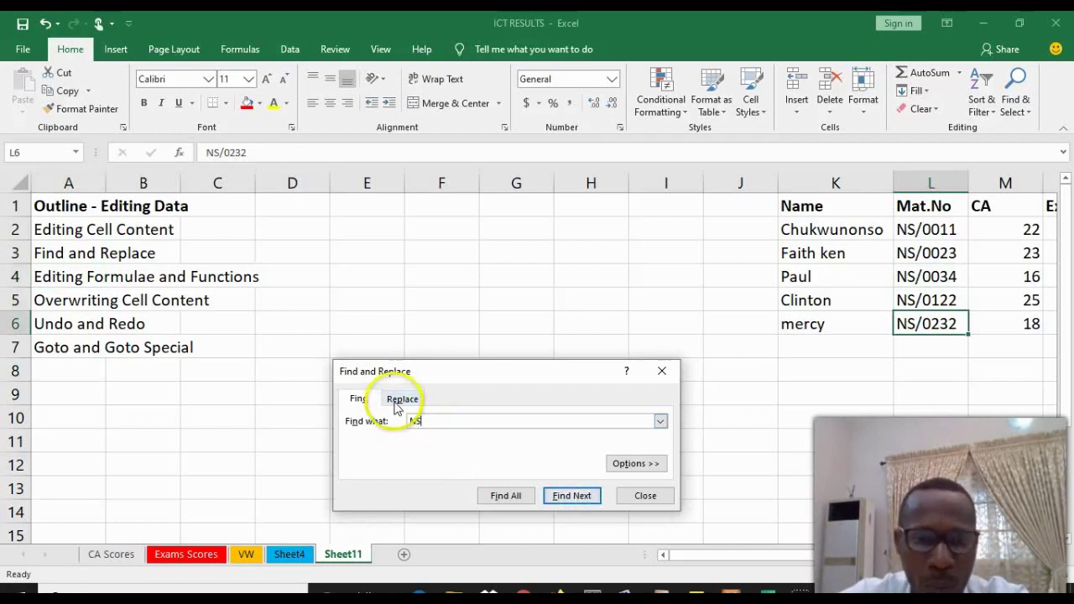
{"action": "left_click", "coordinate": [435, 439]}
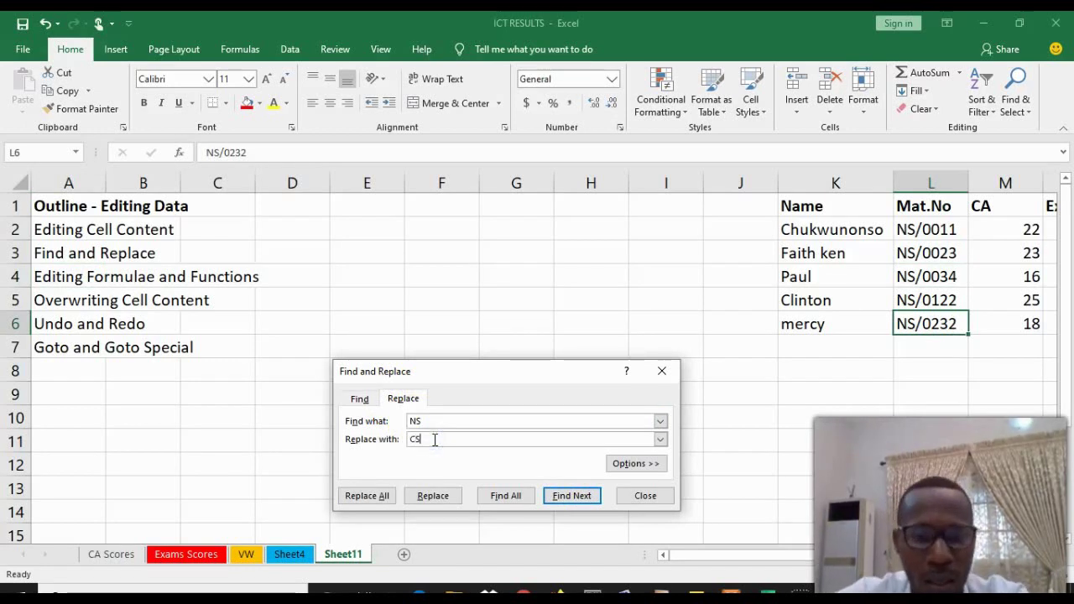
{"action": "left_click", "coordinate": [823, 561]}
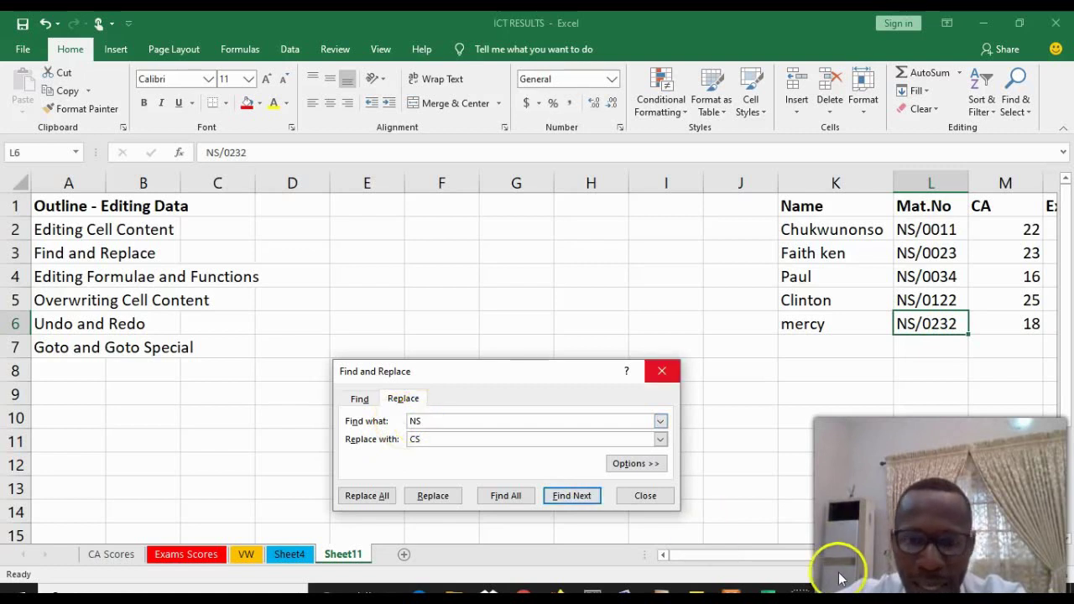
{"action": "left_click", "coordinate": [821, 556]}
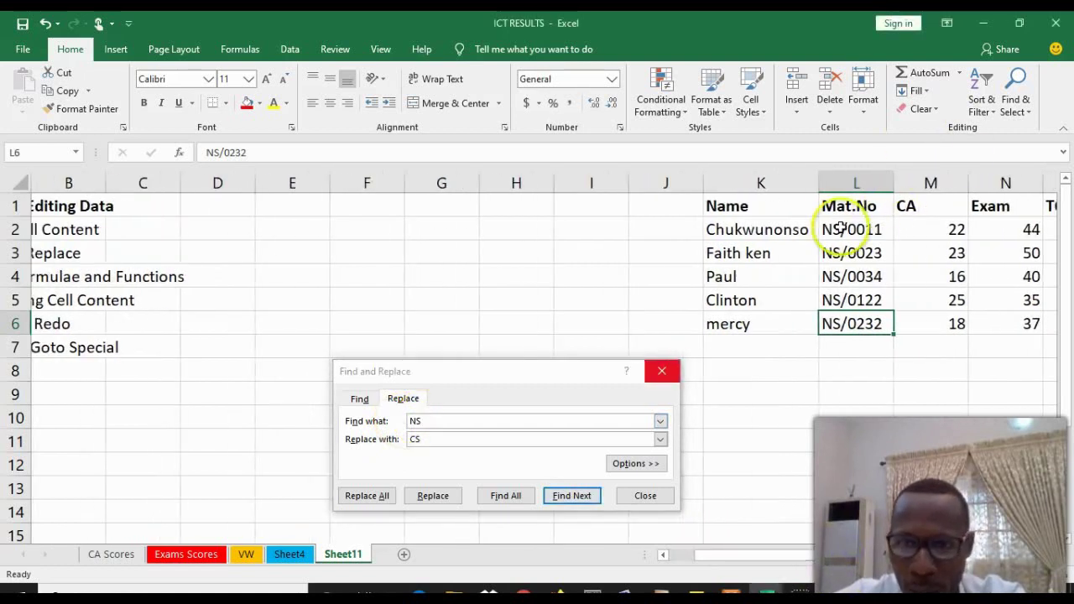
{"action": "left_click", "coordinate": [425, 438]}
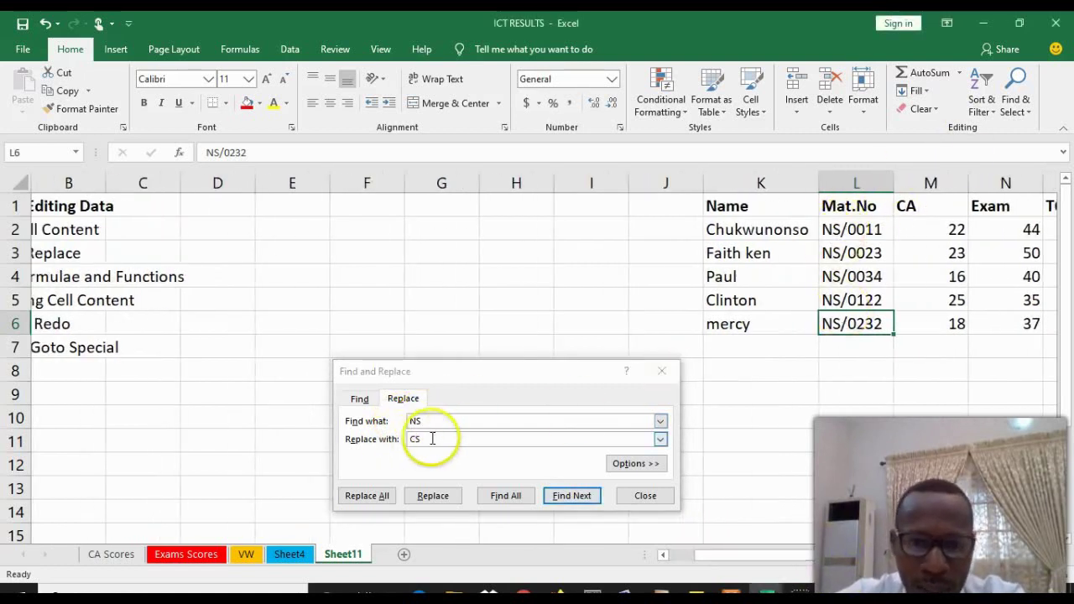
{"action": "left_click", "coordinate": [569, 501]}
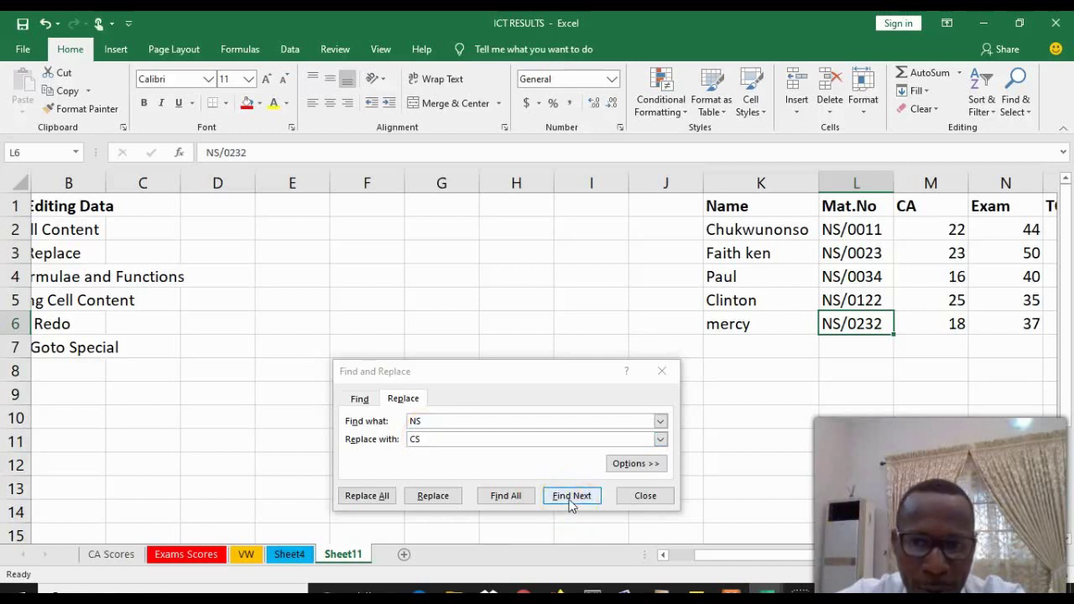
{"action": "left_click", "coordinate": [569, 500]}
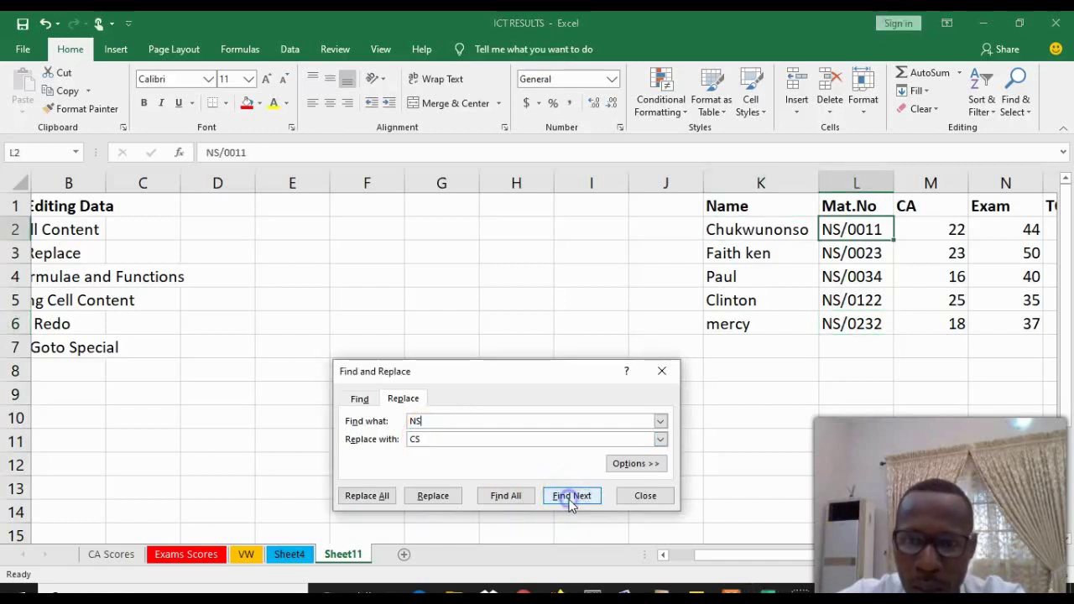
Replace the NS prefix with CS in all five Mat.No entries, then close the dialog
{"action": "left_click", "coordinate": [434, 497]}
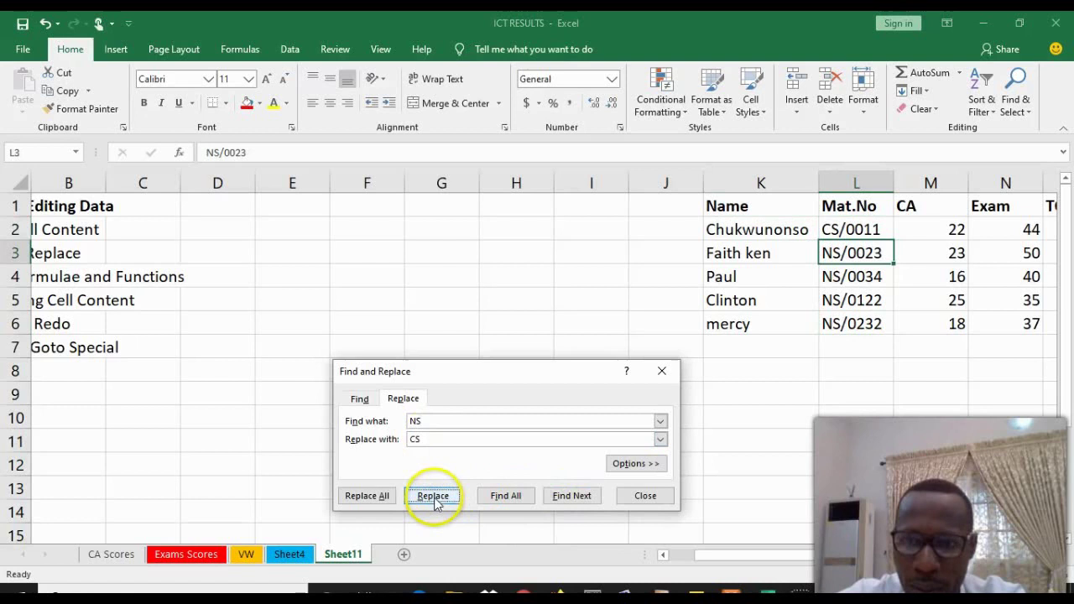
{"action": "left_click", "coordinate": [434, 497]}
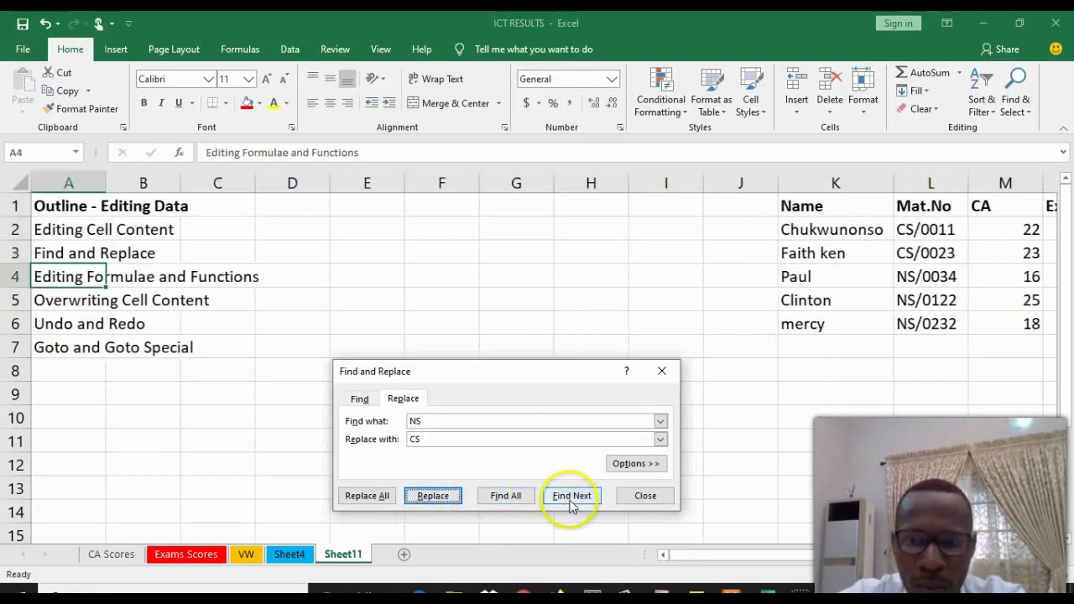
{"action": "left_click", "coordinate": [568, 499]}
{"action": "left_click", "coordinate": [434, 497]}
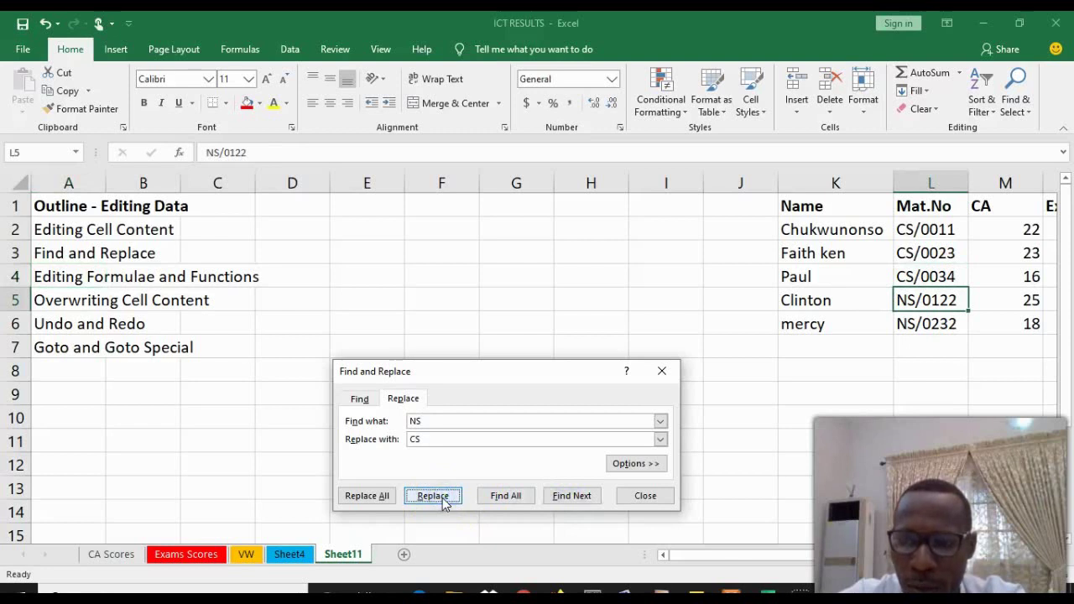
{"action": "left_click", "coordinate": [434, 497]}
{"action": "left_click", "coordinate": [443, 498]}
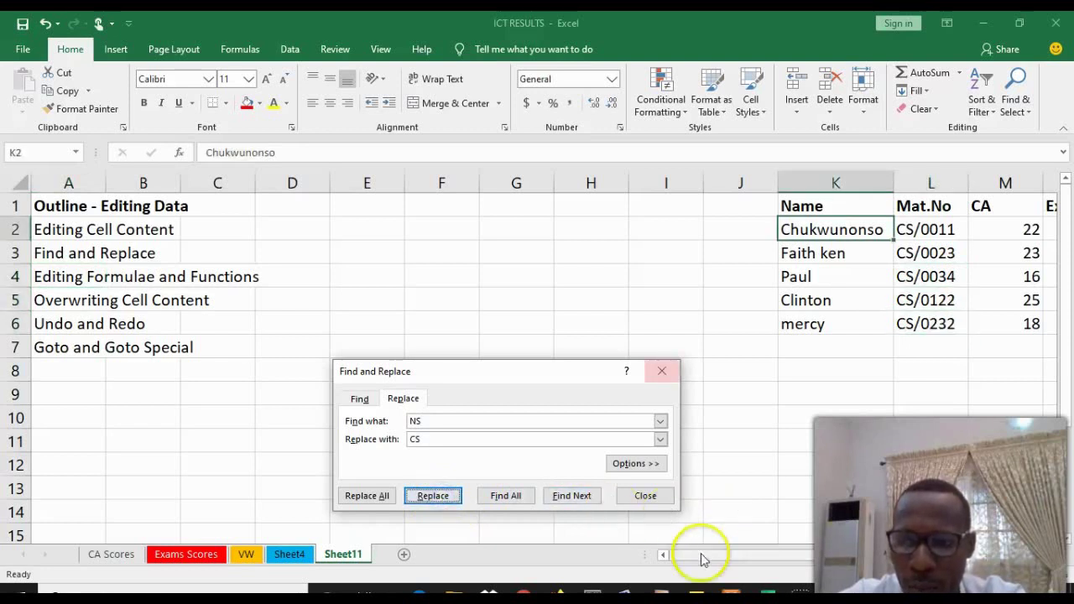
{"action": "left_click_drag", "start_coordinate": [762, 555], "coordinate": [814, 552]}
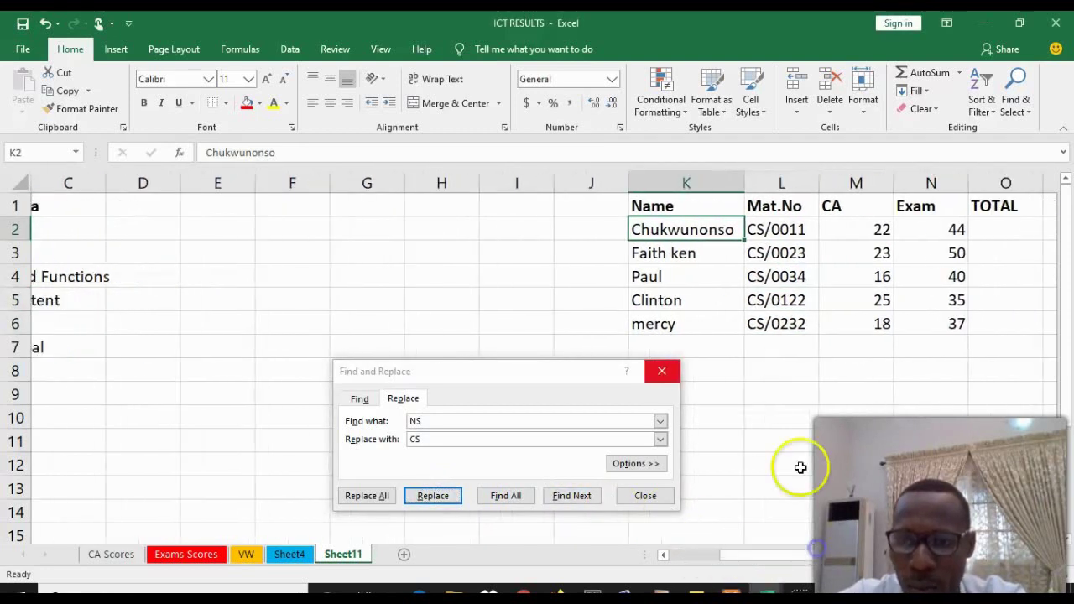
{"action": "left_click", "coordinate": [661, 371]}
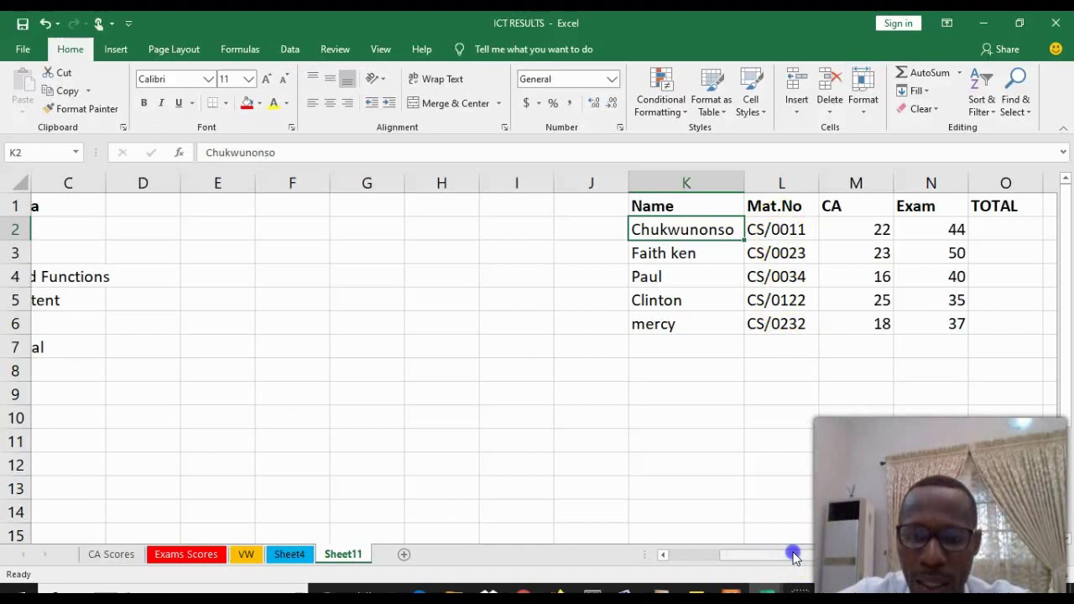
{"action": "left_click_drag", "start_coordinate": [794, 554], "coordinate": [824, 556]}
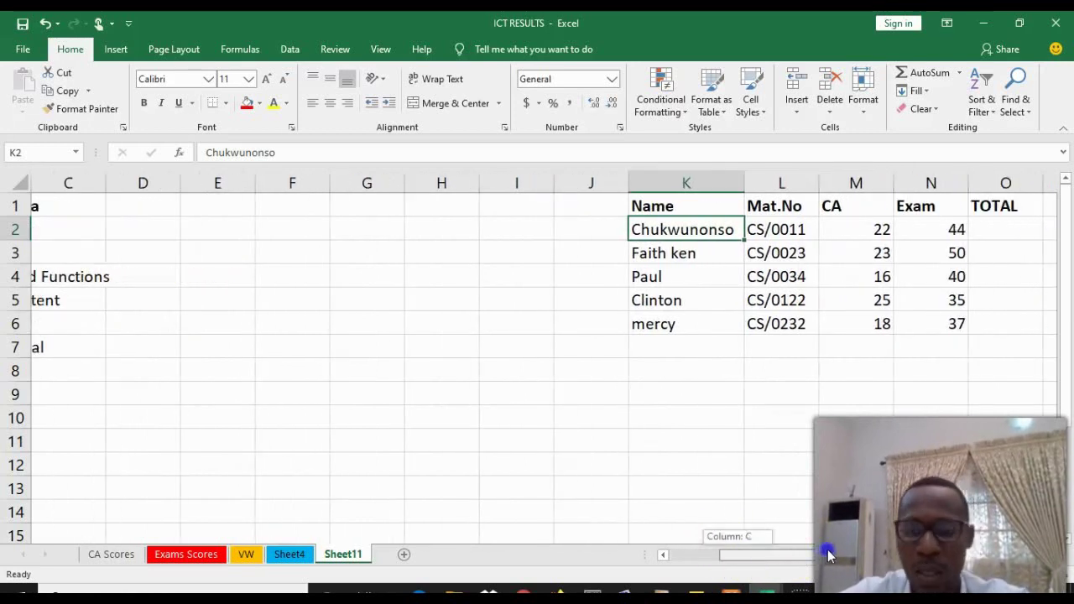
{"action": "left_click_drag", "start_coordinate": [828, 555], "coordinate": [832, 550]}
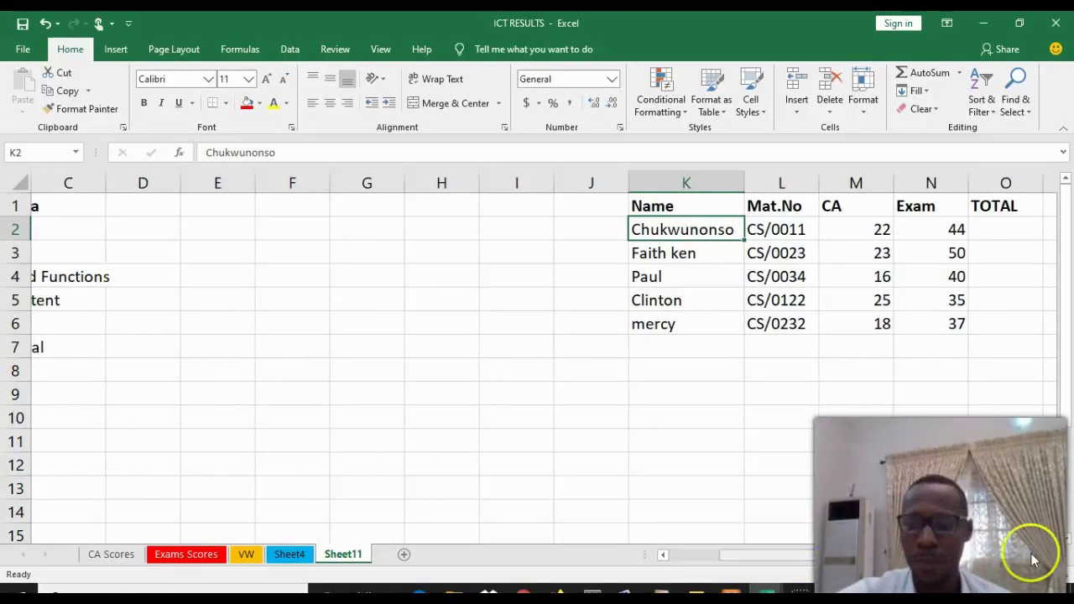
{"action": "scroll", "coordinate": [1048, 556], "scroll_direction": "right", "scroll_amount": 3}
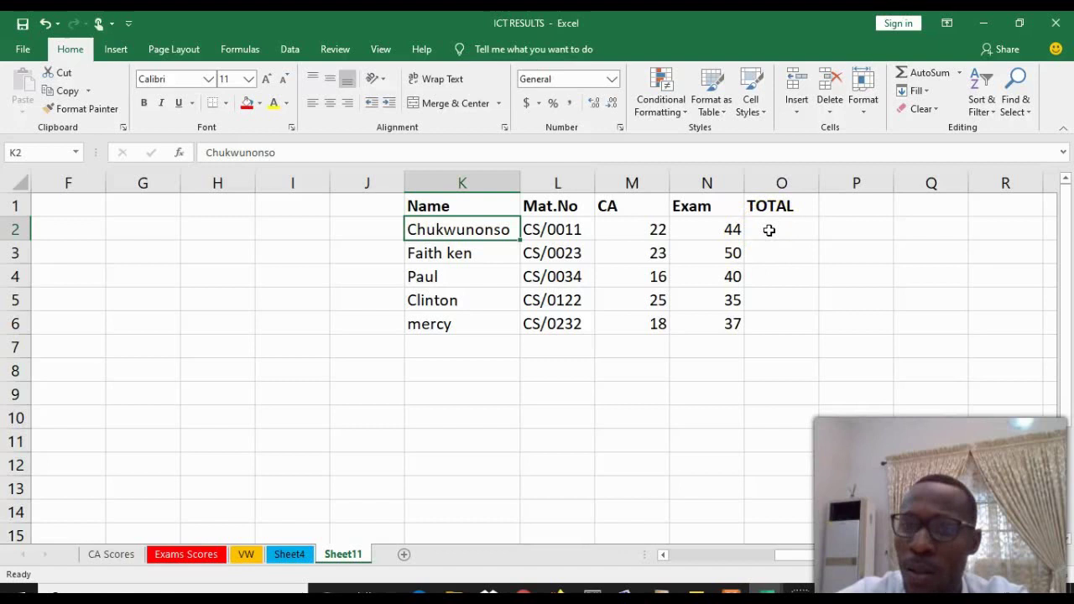
AutoSum CA and Exam into O2, then fill down to O6 giving 66, 73, 56, 60, 55
{"action": "left_click_drag", "start_coordinate": [653, 229], "coordinate": [797, 226]}
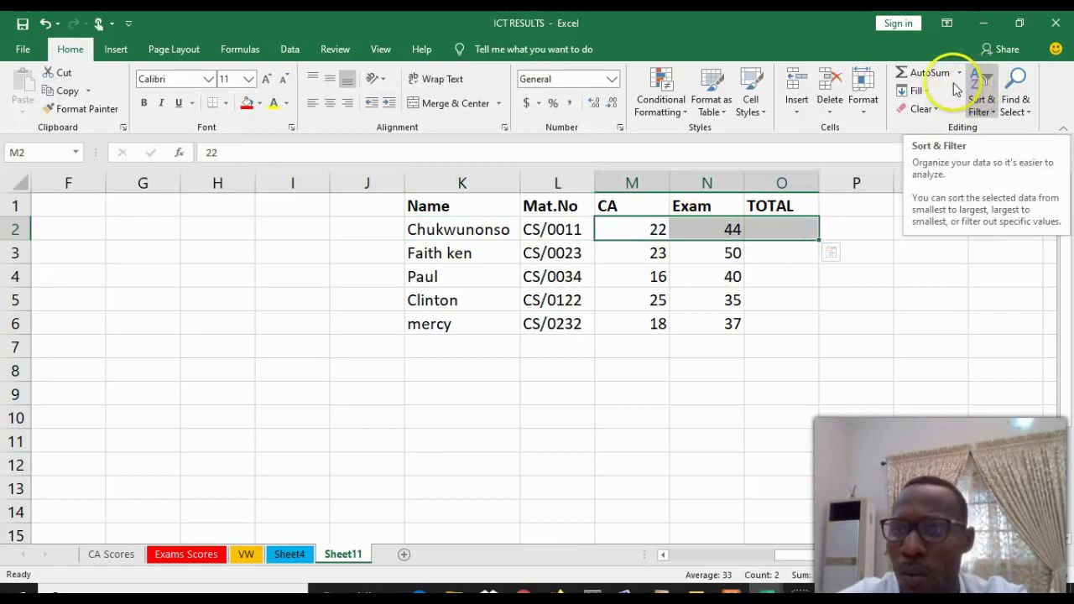
{"action": "left_click", "coordinate": [992, 114]}
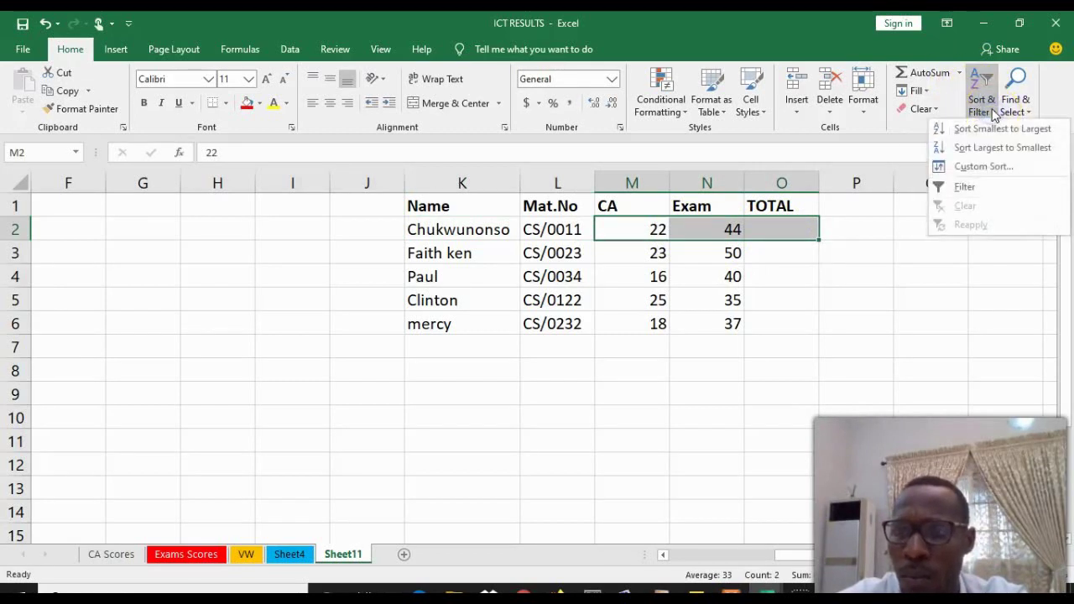
{"action": "left_click", "coordinate": [938, 73]}
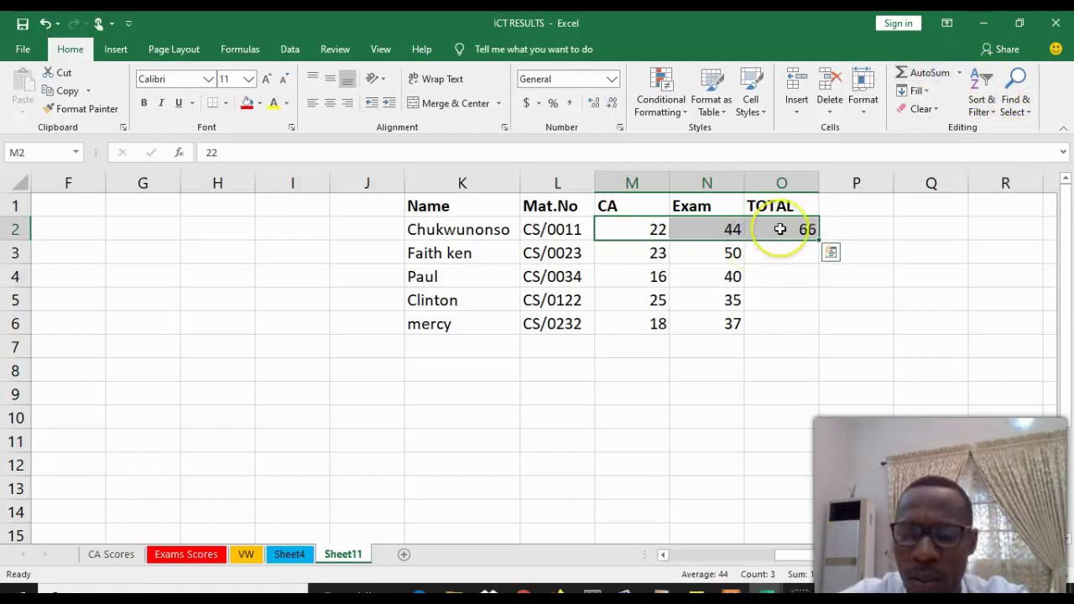
{"action": "left_click", "coordinate": [736, 399]}
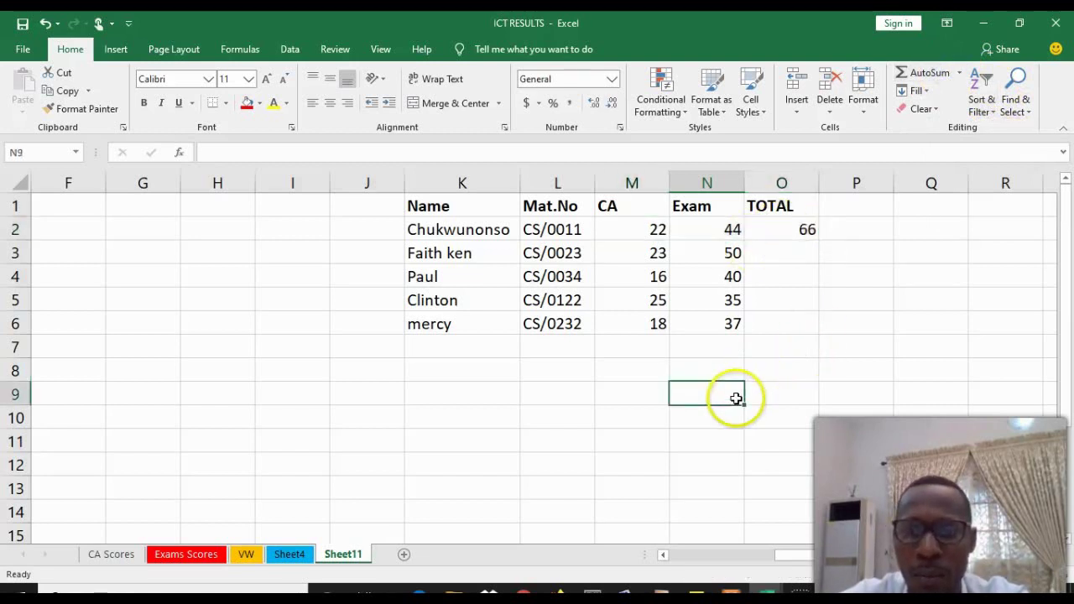
{"action": "left_click", "coordinate": [787, 244]}
{"action": "left_click", "coordinate": [809, 231]}
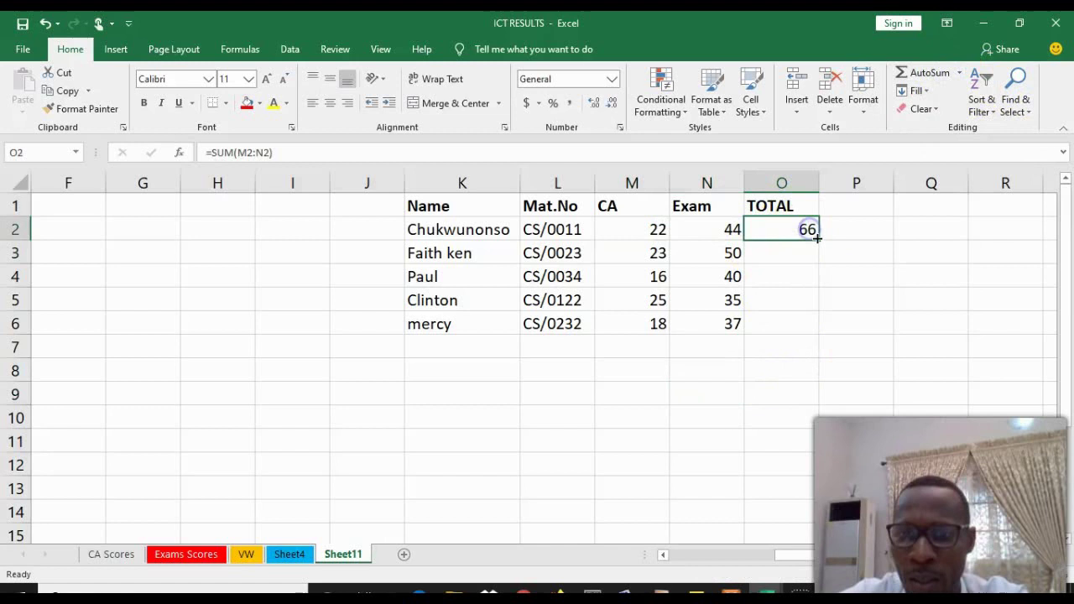
{"action": "left_click_drag", "start_coordinate": [817, 238], "coordinate": [811, 328]}
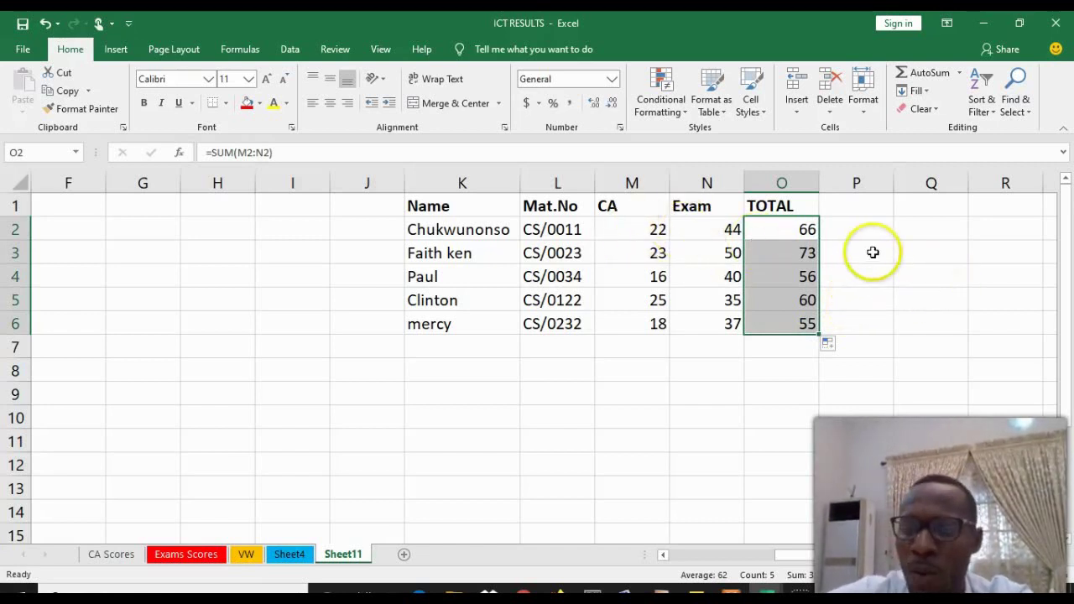
Enter the first student's full name in K9 and =M2+N2 in M9, returning 66
{"action": "left_click", "coordinate": [1051, 555]}
{"action": "left_click", "coordinate": [1051, 556]}
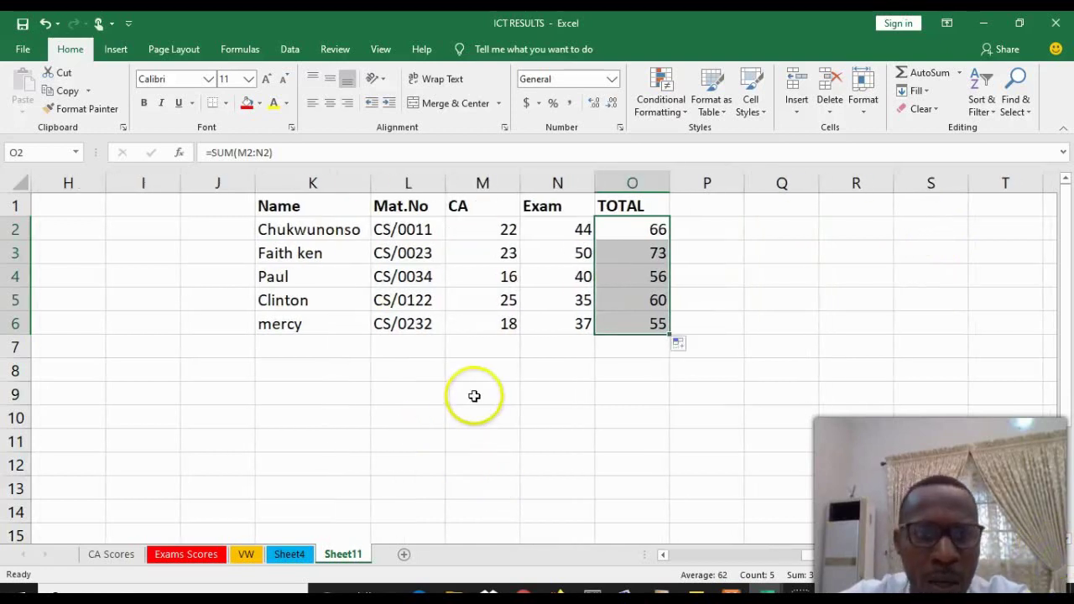
{"action": "left_click", "coordinate": [318, 399]}
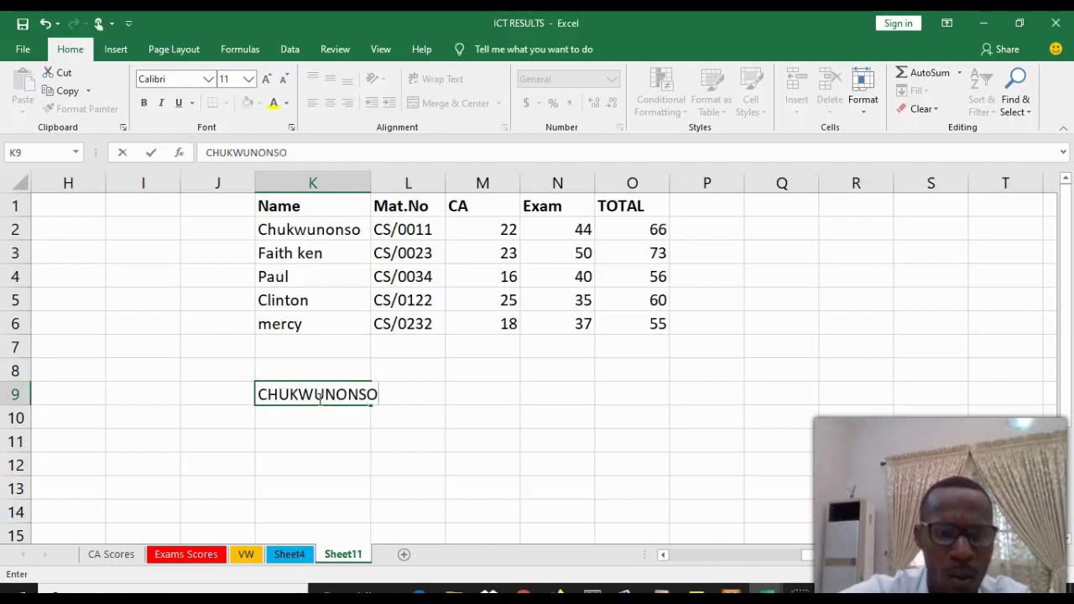
{"action": "left_click", "coordinate": [467, 400]}
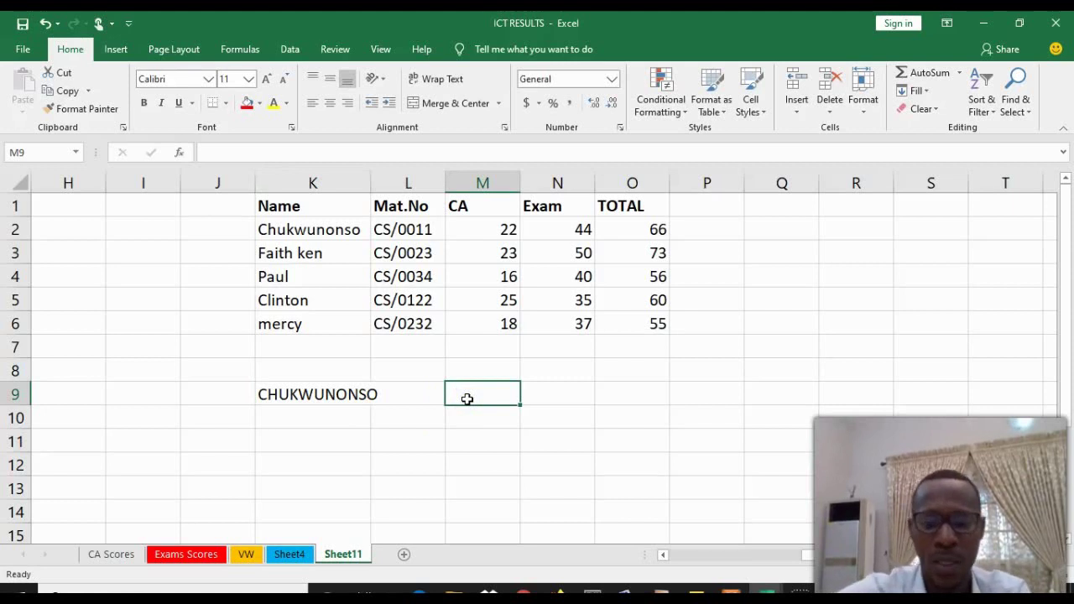
{"action": "type", "text": "=S"}
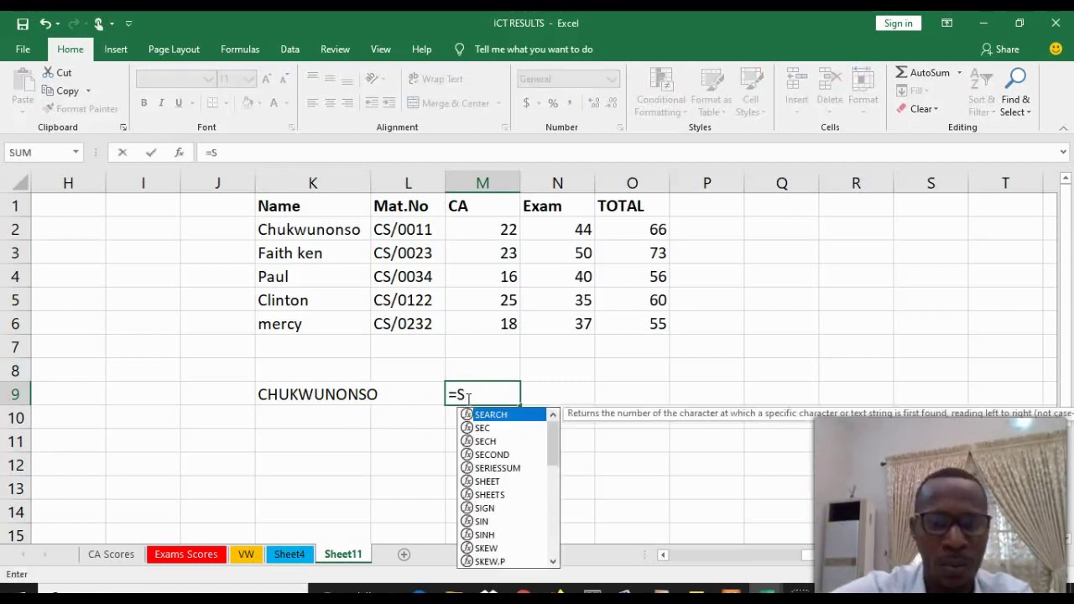
{"action": "type", "text": "UM("}
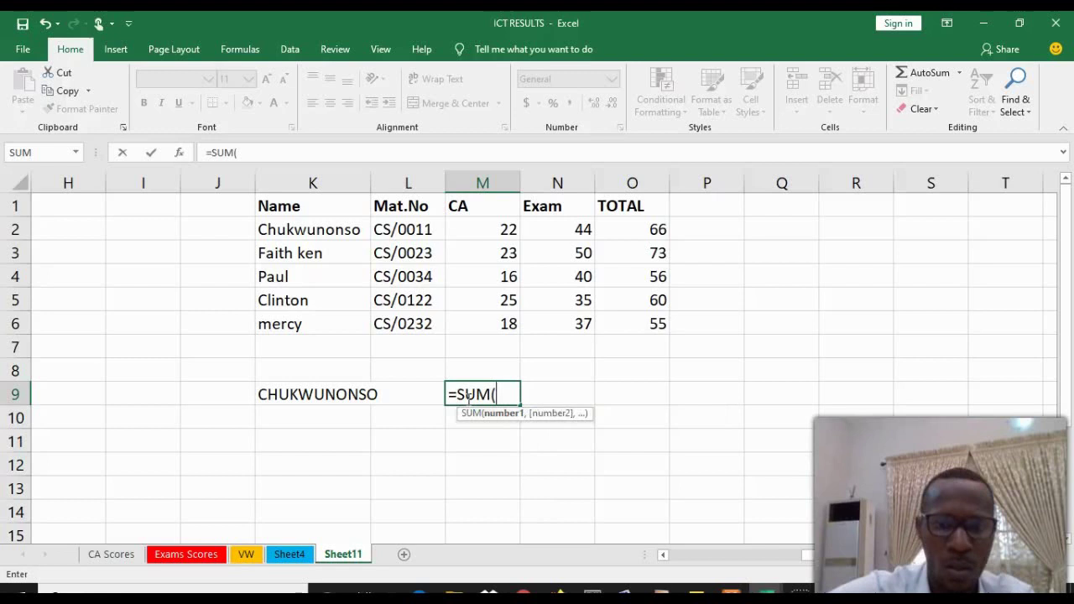
{"action": "key", "text": "BackSpace"}
{"action": "key", "text": "BackSpace"}
{"action": "key", "text": "BackSpace"}
{"action": "key", "text": "BackSpace"}
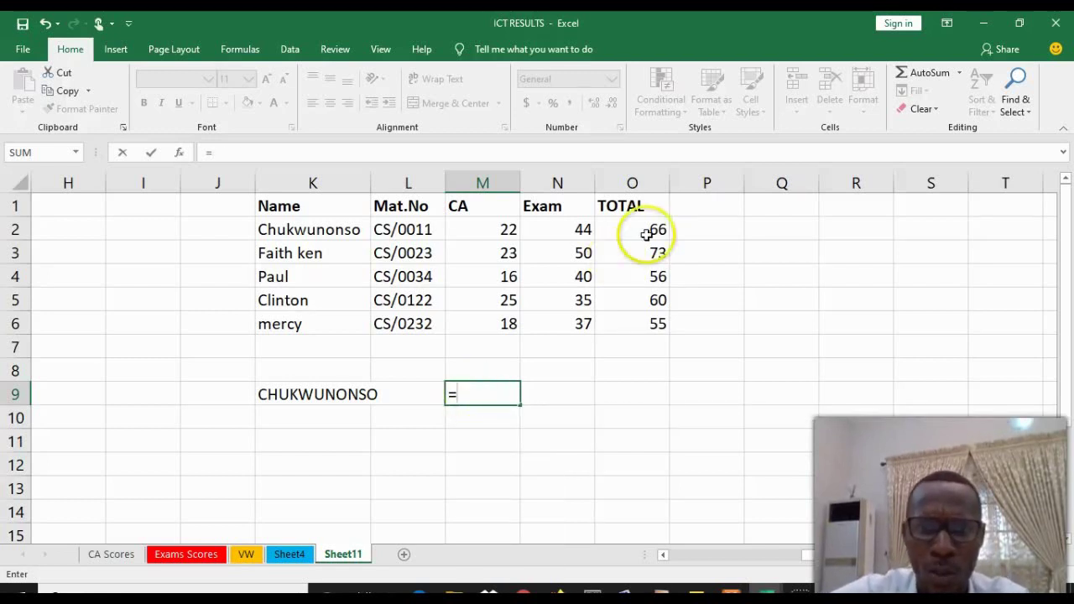
{"action": "left_click", "coordinate": [501, 229]}
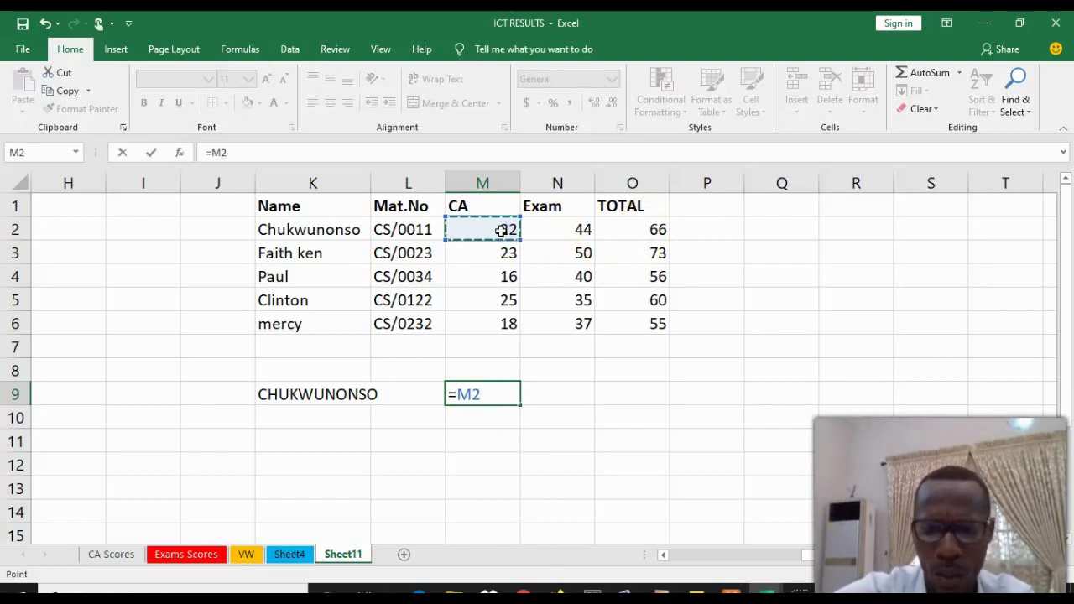
{"action": "left_click", "coordinate": [559, 231]}
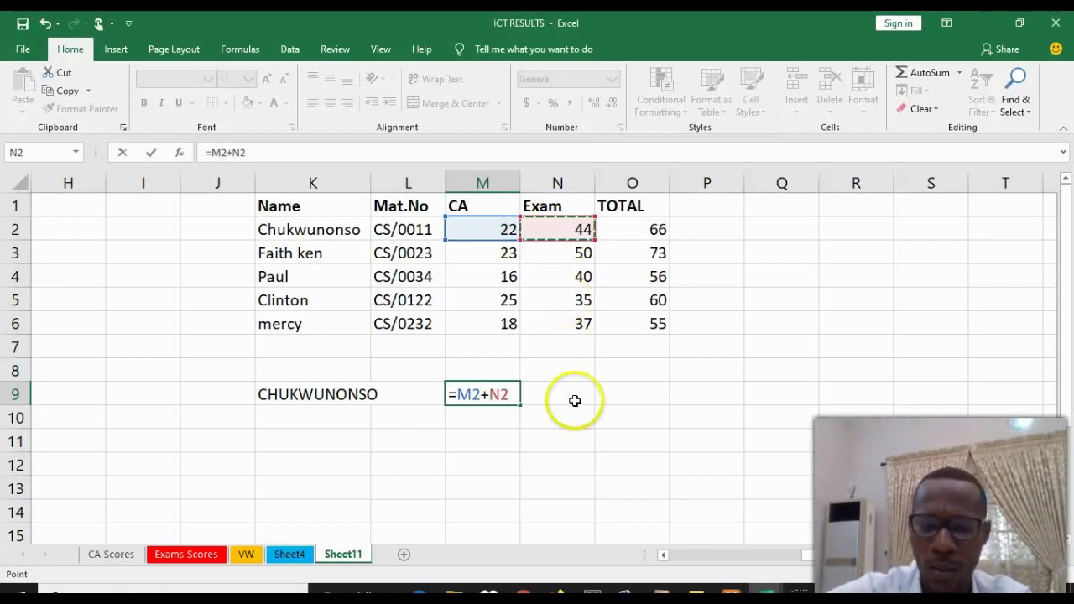
{"action": "key", "text": "Return"}
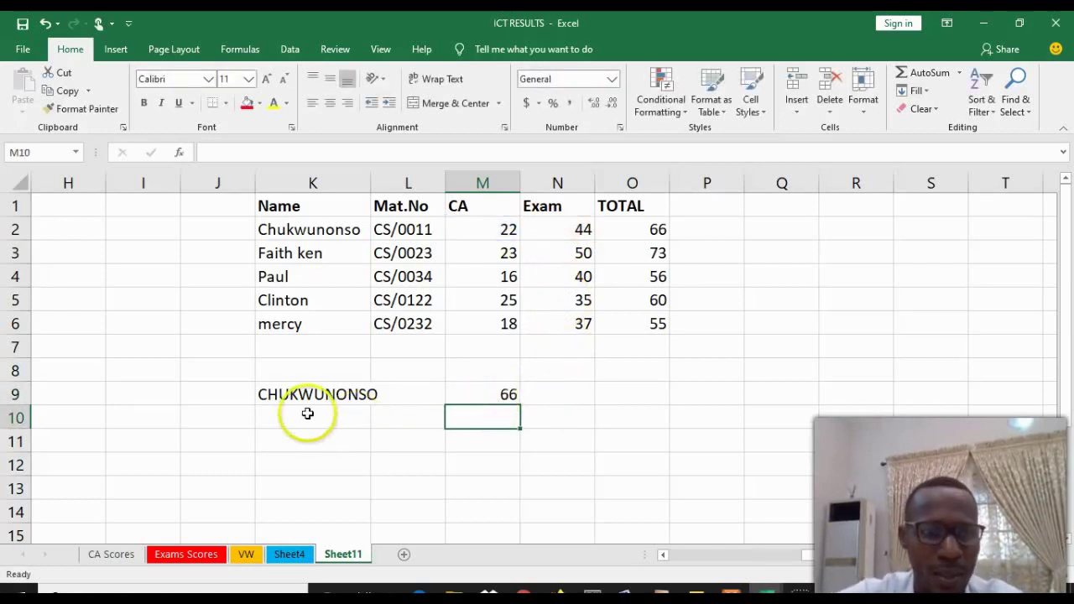
Enter the second student's full name in K10 and =M3+N3 in M10, returning 73
{"action": "left_click", "coordinate": [302, 419]}
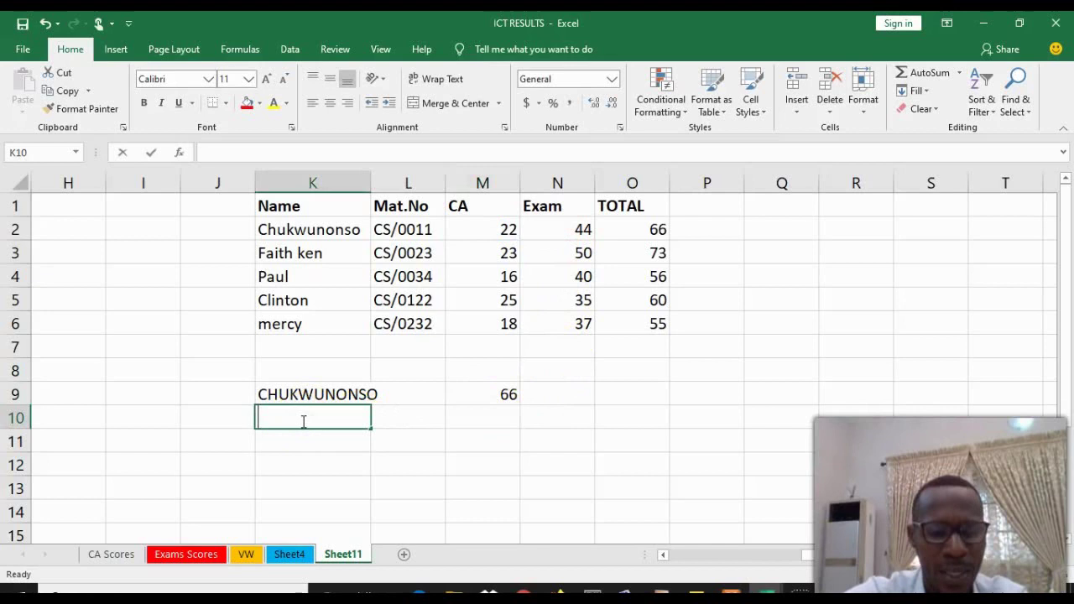
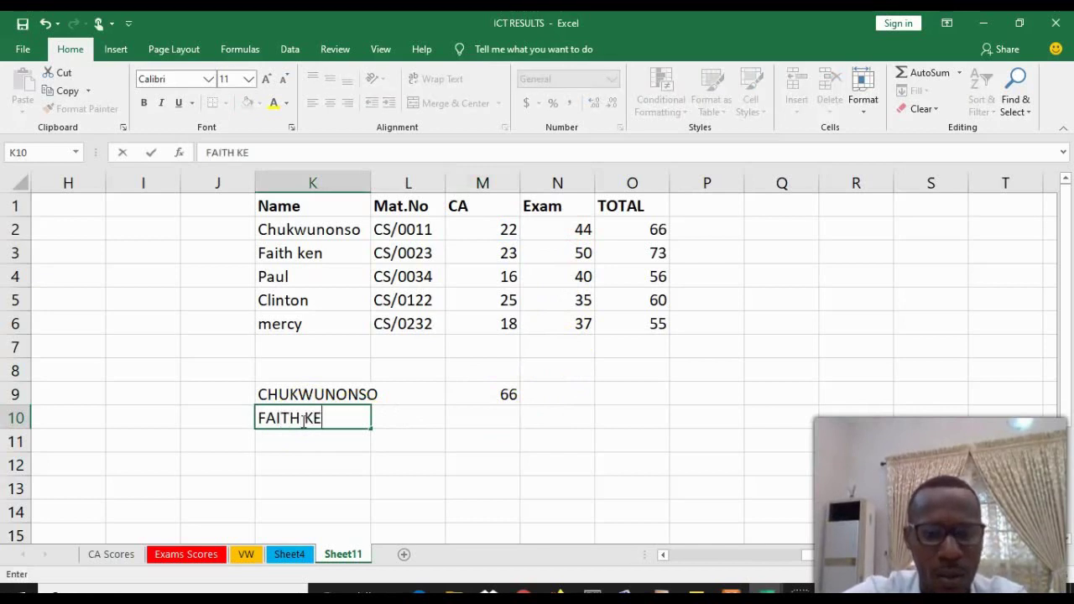
{"action": "left_click", "coordinate": [474, 425]}
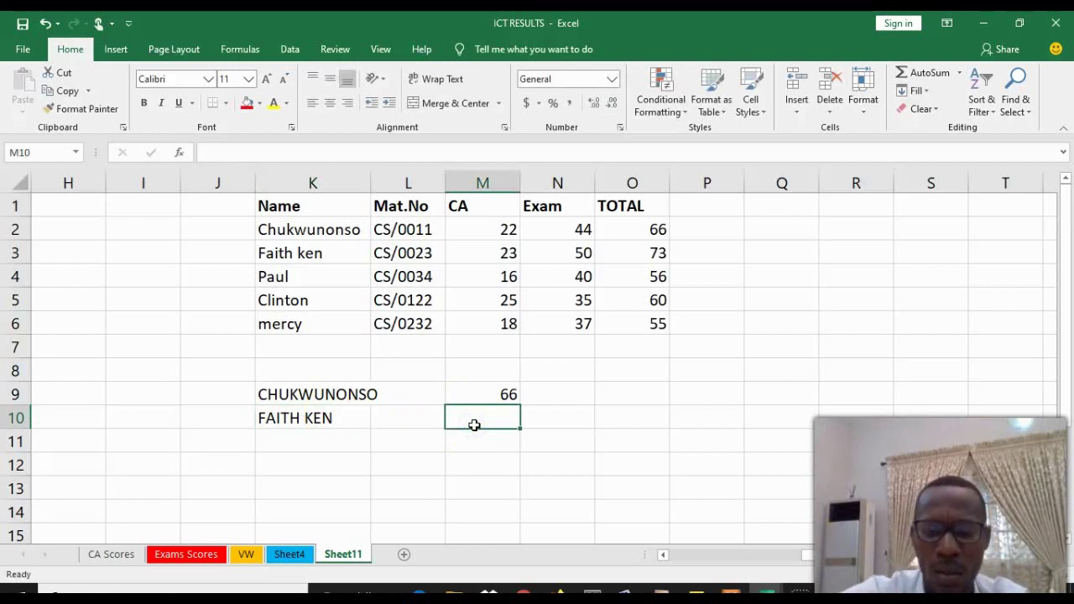
{"action": "type", "text": "="}
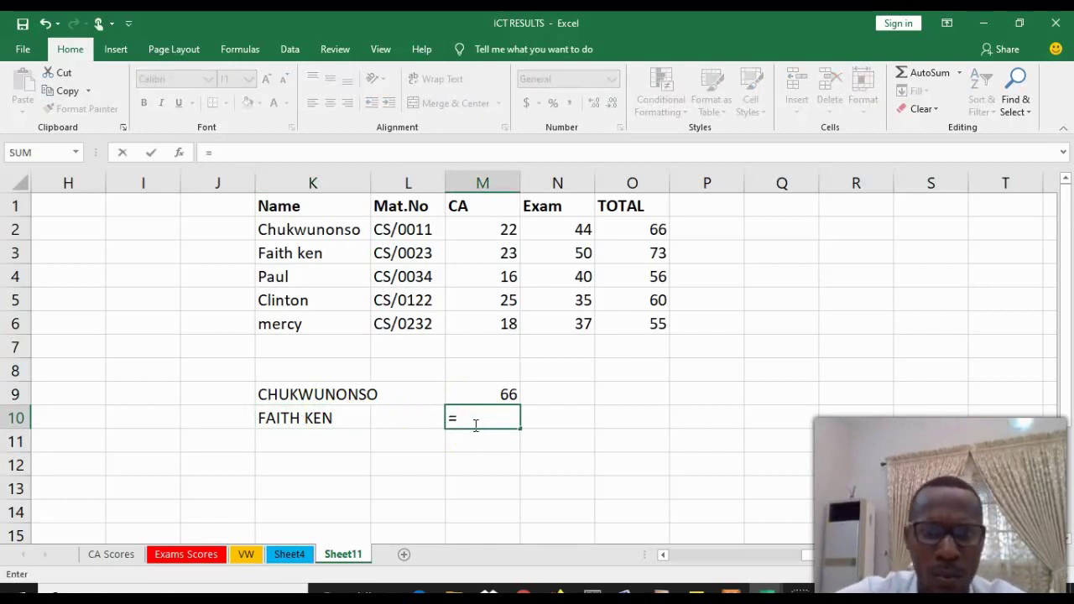
{"action": "left_click", "coordinate": [506, 253]}
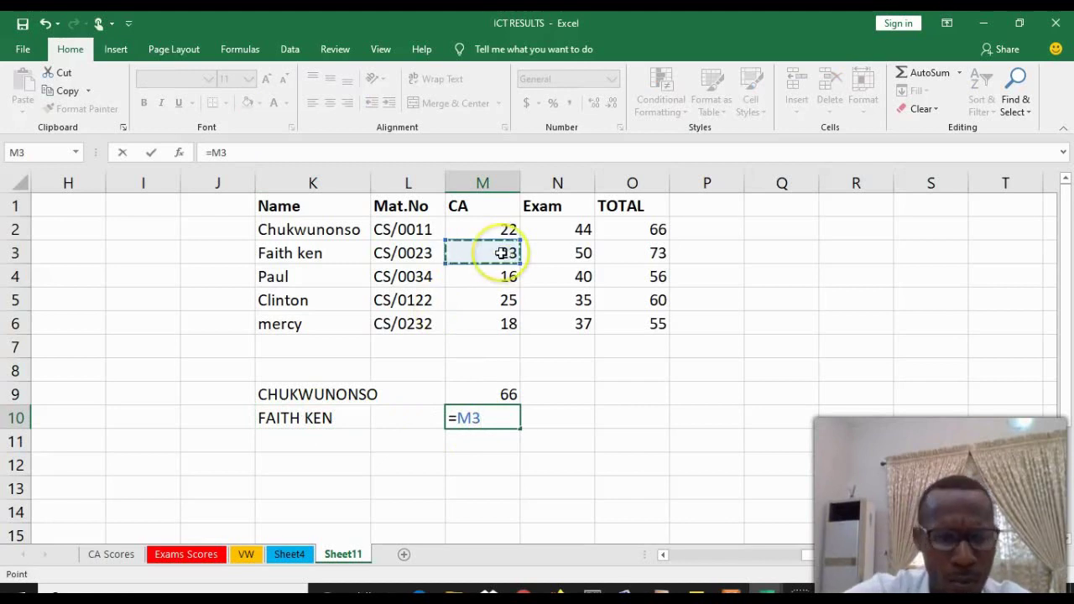
{"action": "type", "text": "+"}
{"action": "left_click", "coordinate": [570, 254]}
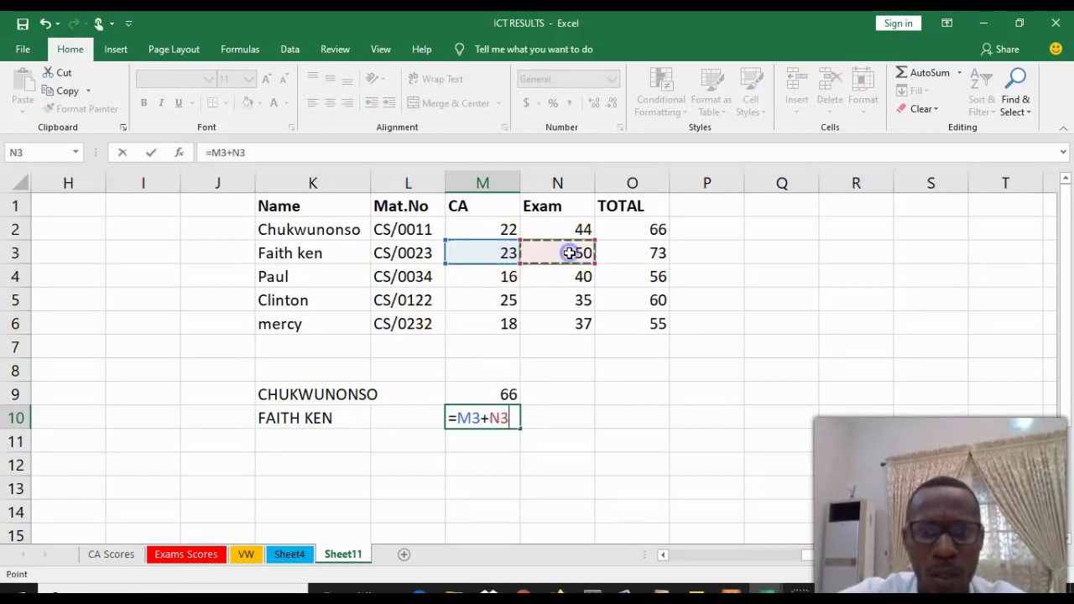
{"action": "key", "text": "Return"}
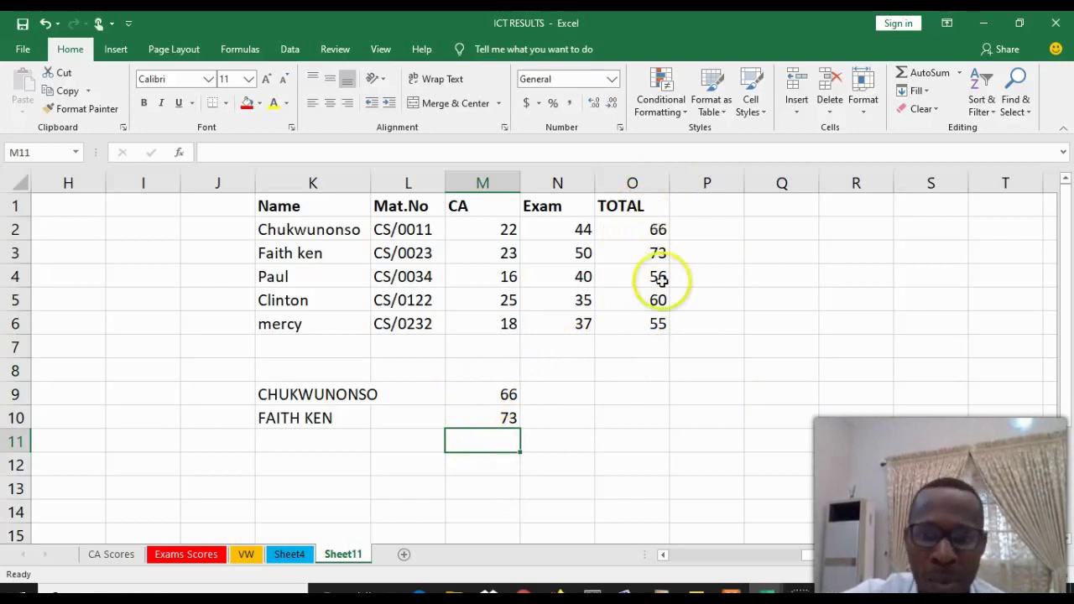
Append +5 to the formulas in O2 and M9 so both show 71
{"action": "left_click", "coordinate": [651, 229]}
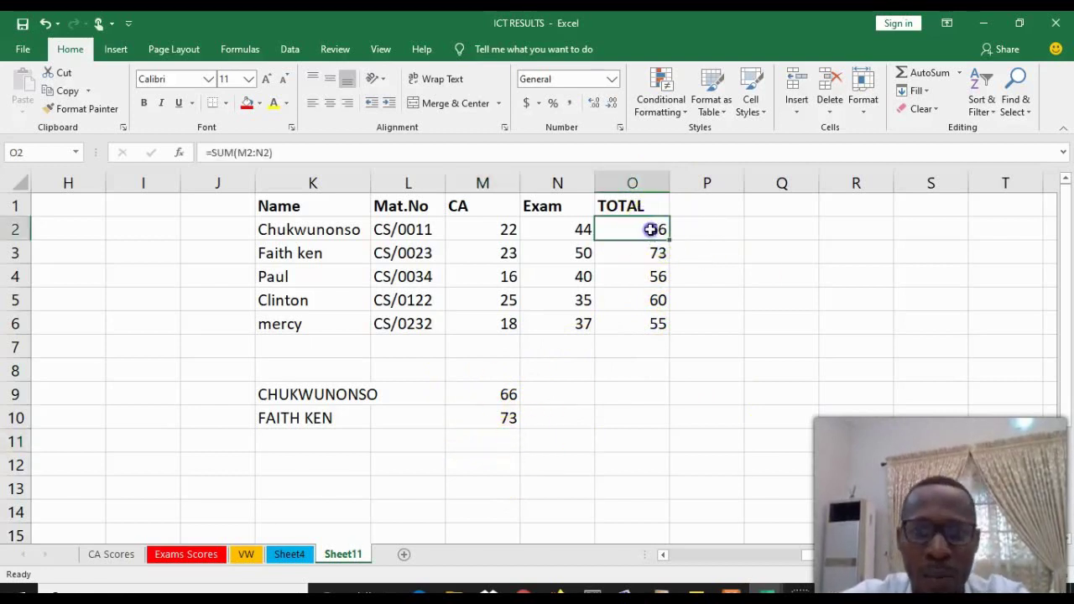
{"action": "left_click", "coordinate": [280, 152]}
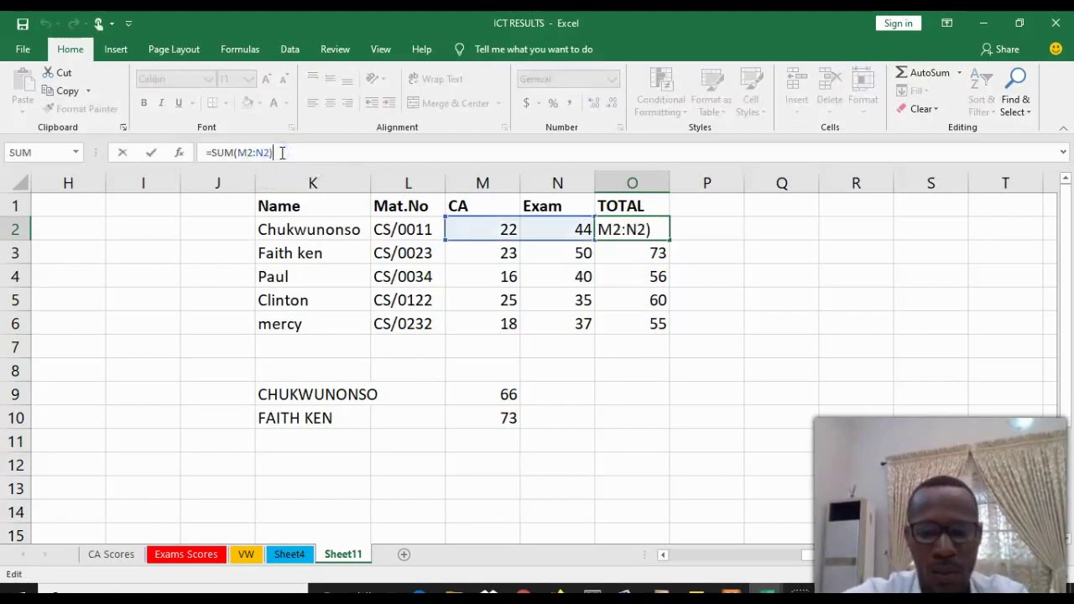
{"action": "type", "text": "+"}
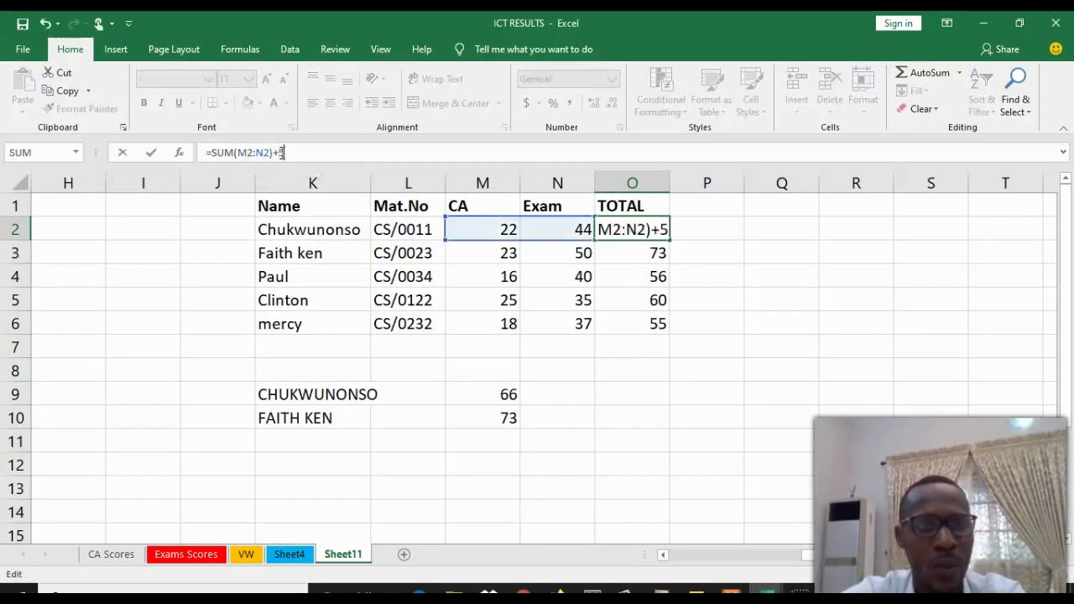
{"action": "type", "text": "5"}
{"action": "key", "text": "Return"}
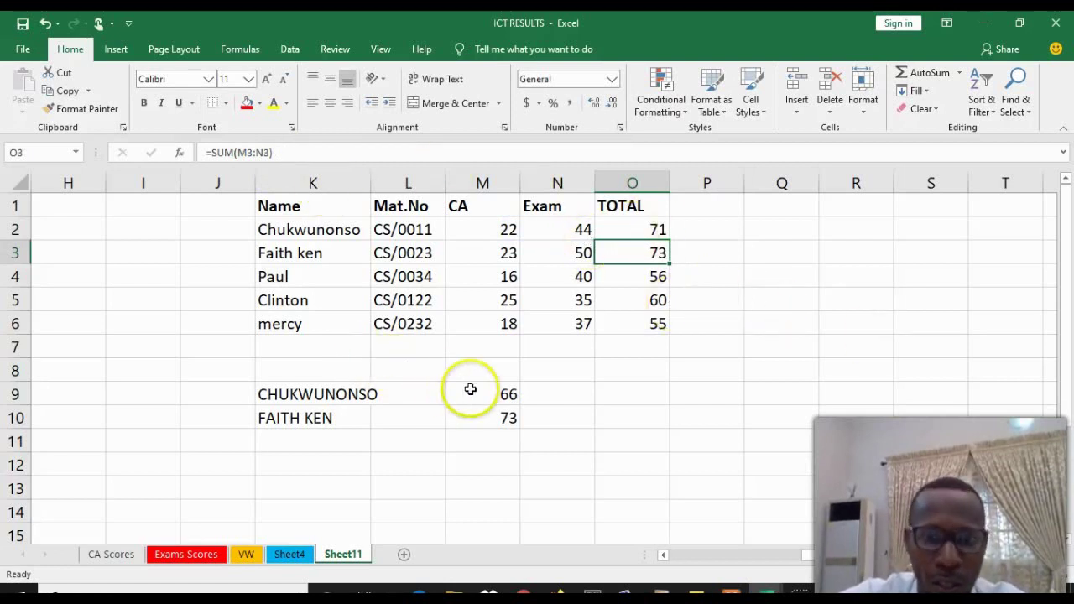
{"action": "left_click", "coordinate": [502, 394]}
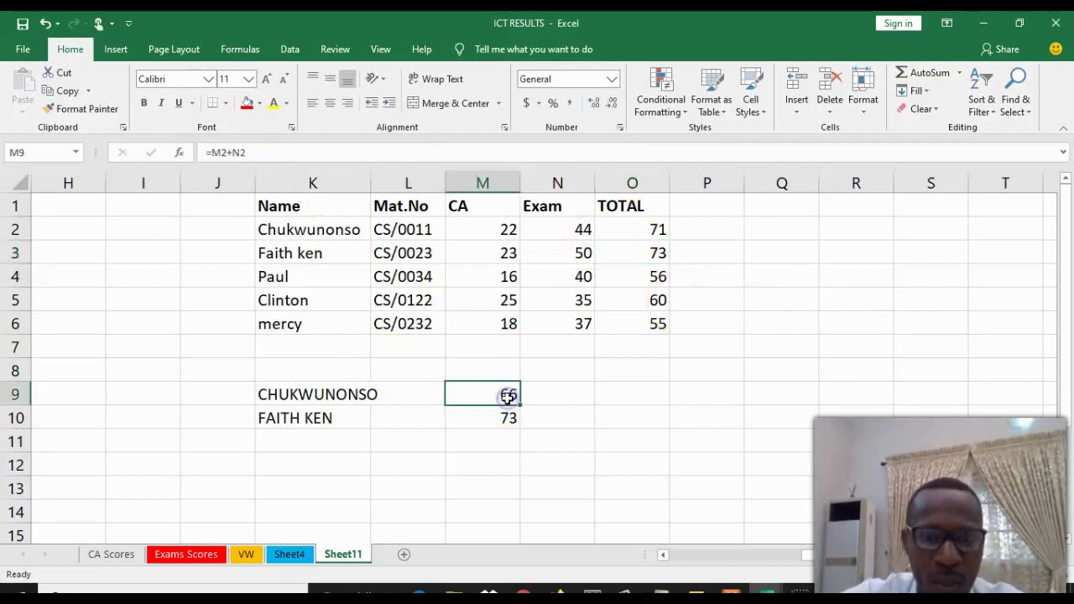
{"action": "left_click", "coordinate": [271, 152]}
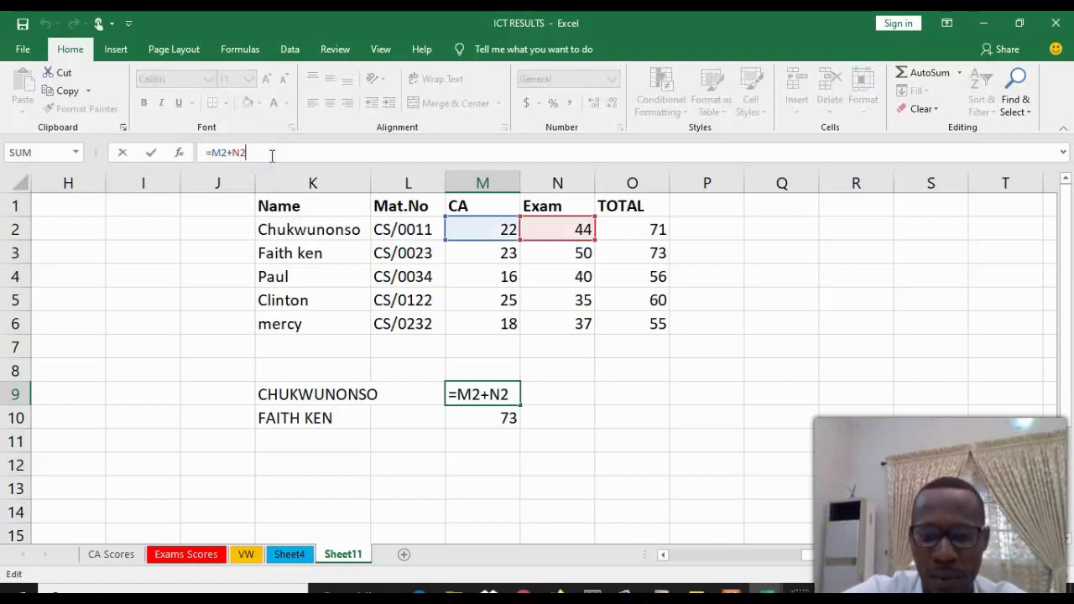
{"action": "type", "text": "+5"}
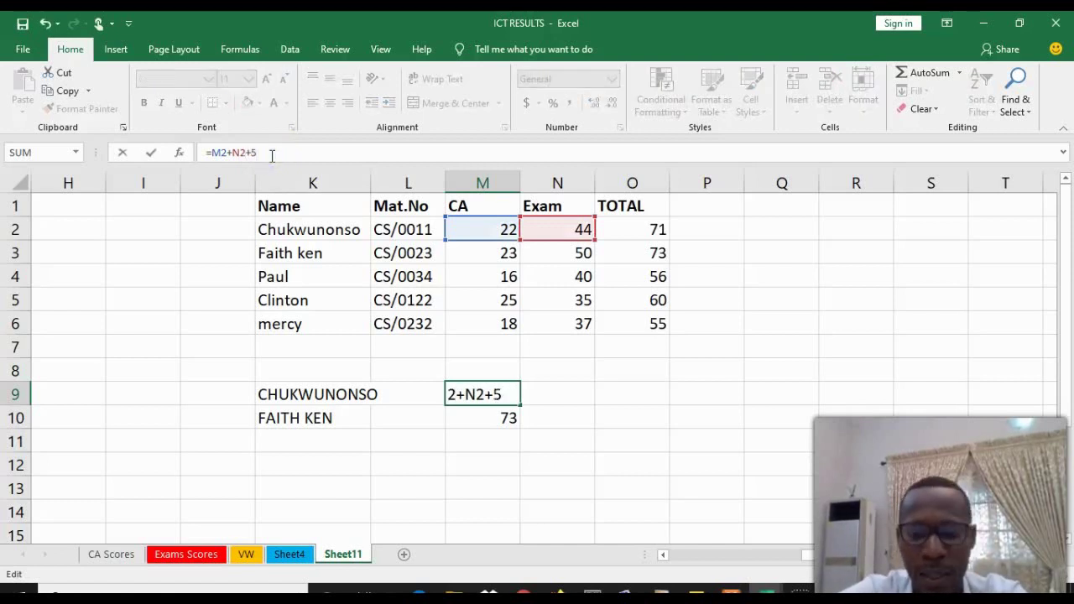
{"action": "key", "text": "Return"}
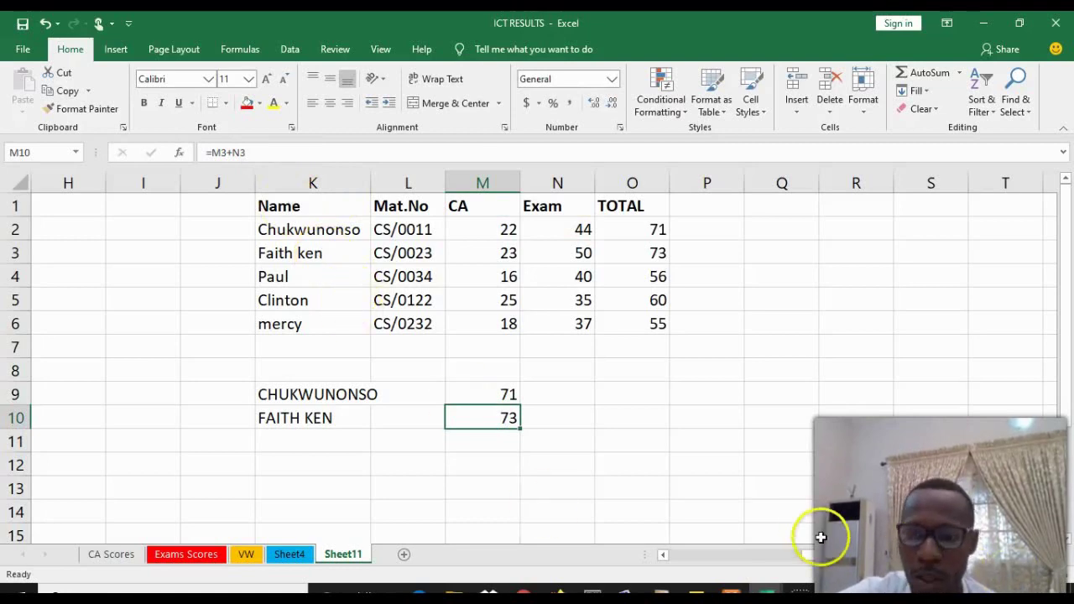
Overwrite the names in K10 and K9 with shorter student names, leaving totals 71 and 73
{"action": "left_click_drag", "start_coordinate": [861, 555], "coordinate": [710, 568]}
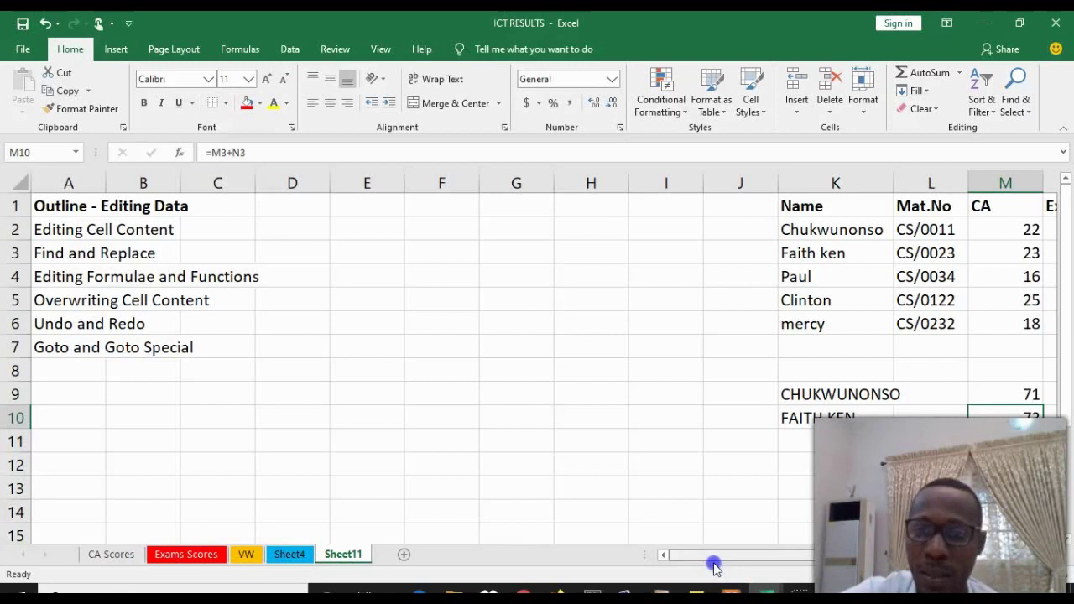
{"action": "left_click_drag", "start_coordinate": [715, 567], "coordinate": [813, 561]}
{"action": "left_click", "coordinate": [523, 412]}
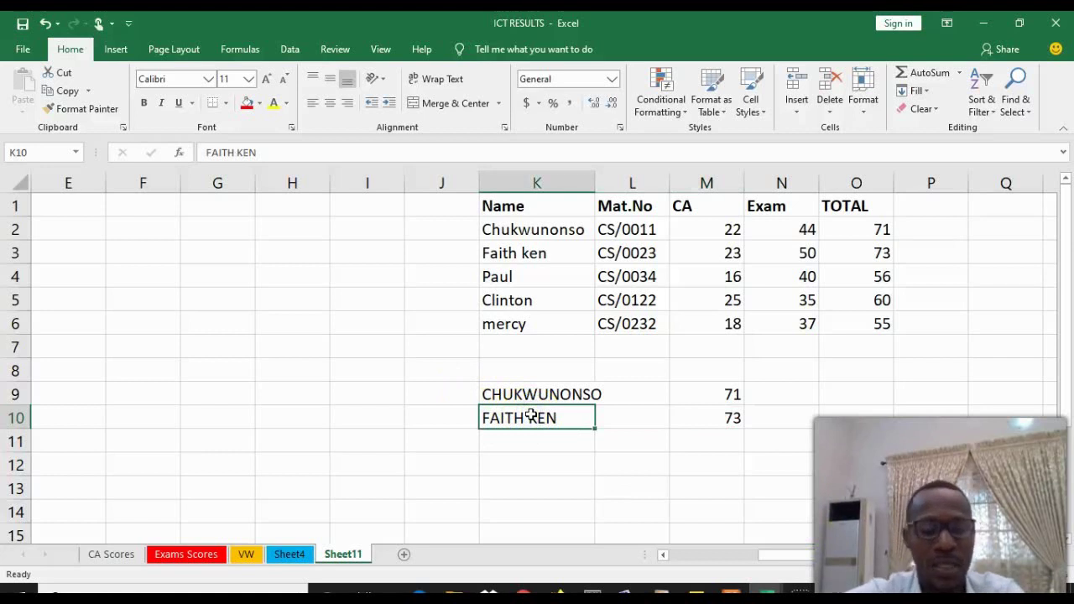
{"action": "type", "text": "G"}
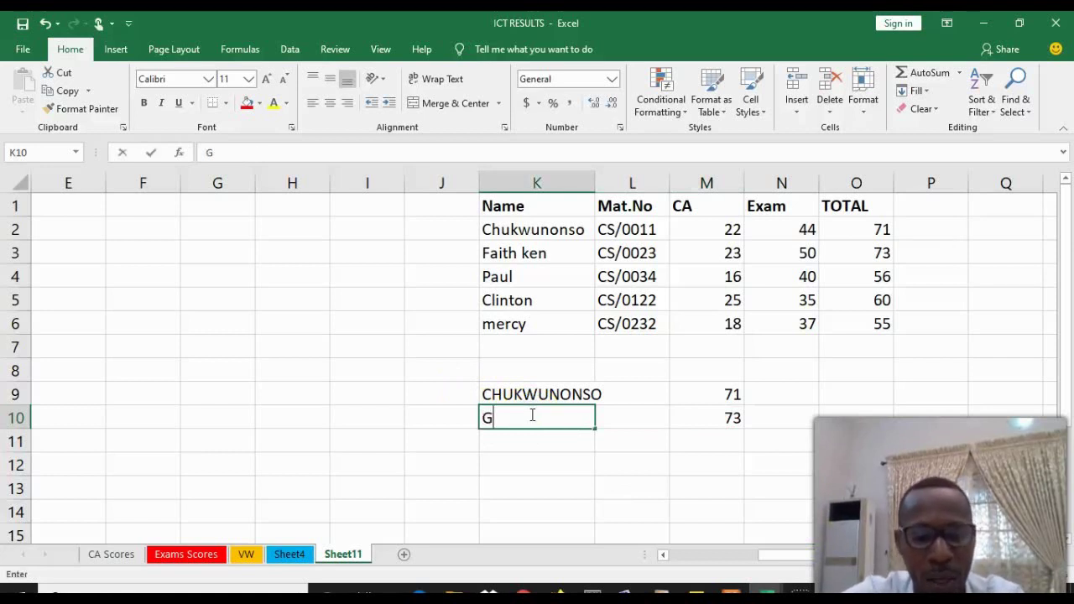
{"action": "type", "text": "RACE"}
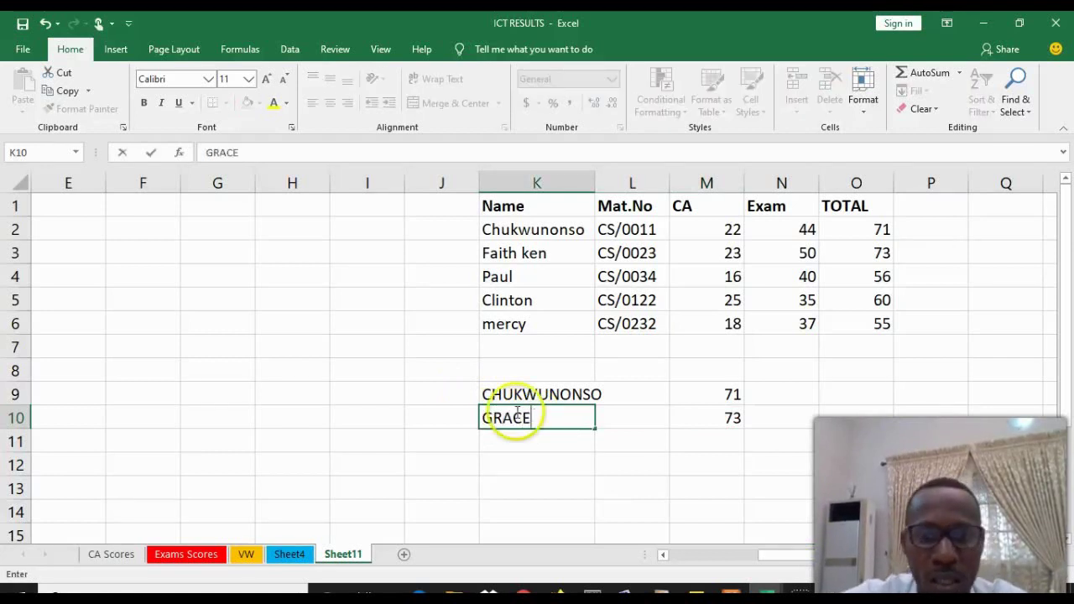
{"action": "left_click", "coordinate": [496, 394]}
{"action": "type", "text": "CHUKS"}
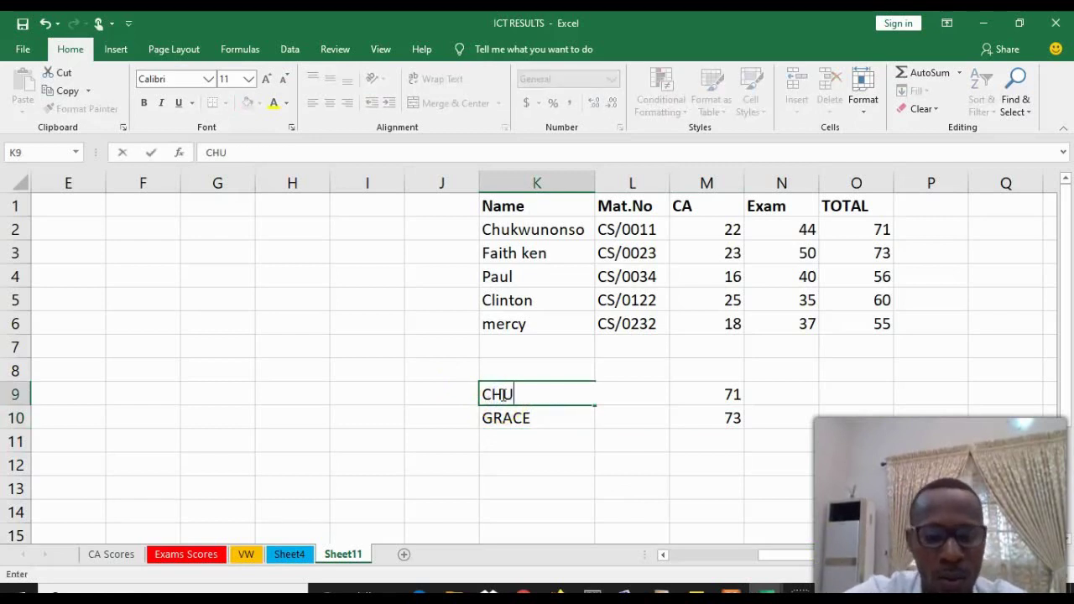
{"action": "left_click", "coordinate": [510, 300]}
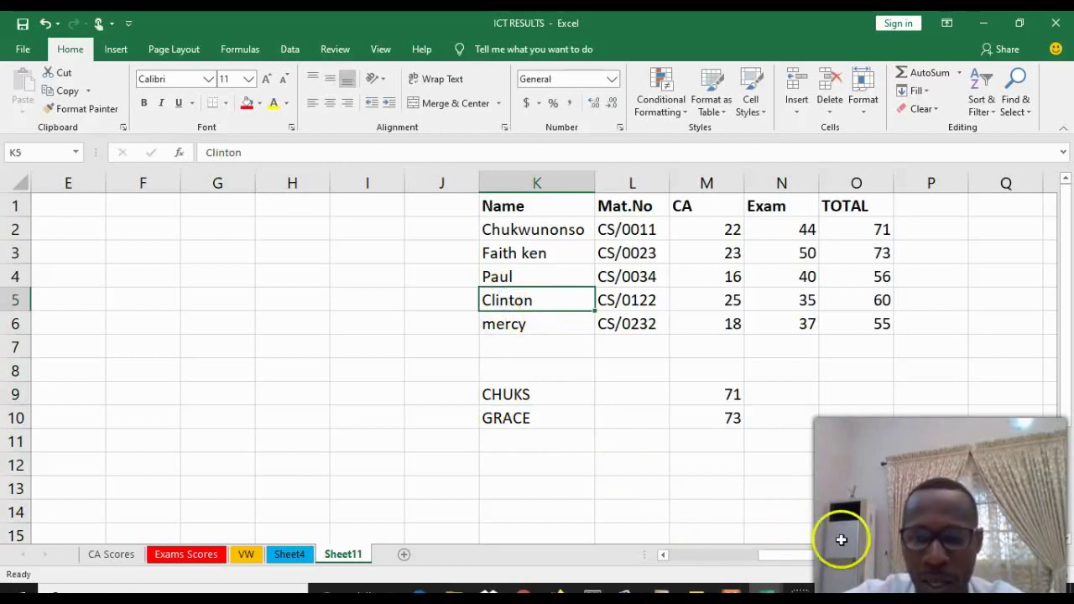
Undo the last three edits: both name overwrites and M9's +5 change
{"action": "left_click_drag", "start_coordinate": [815, 556], "coordinate": [673, 560]}
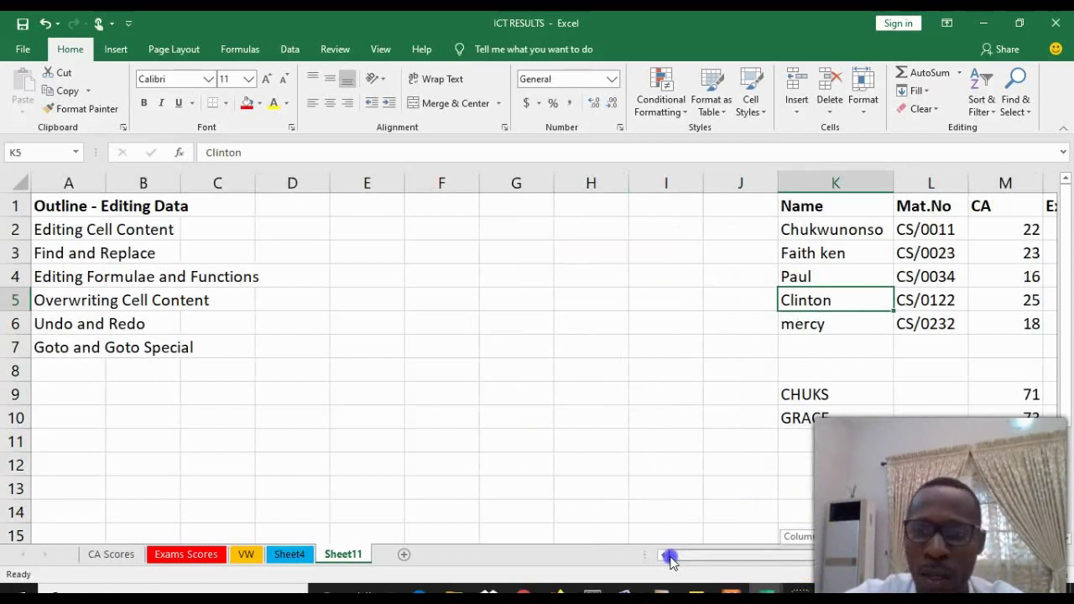
{"action": "left_click_drag", "start_coordinate": [727, 555], "coordinate": [719, 441]}
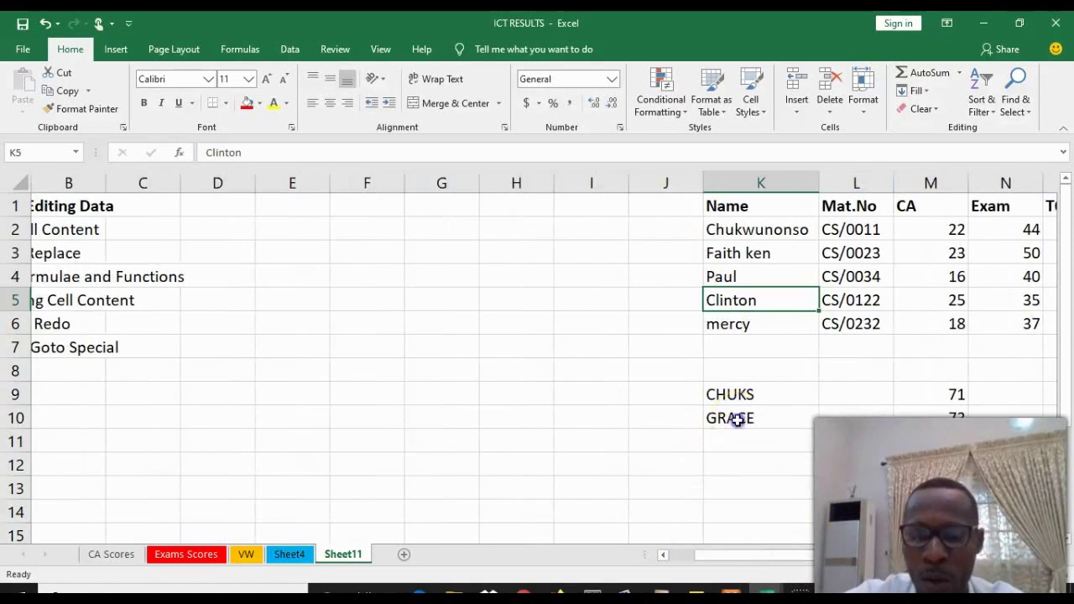
{"action": "left_click", "coordinate": [735, 419]}
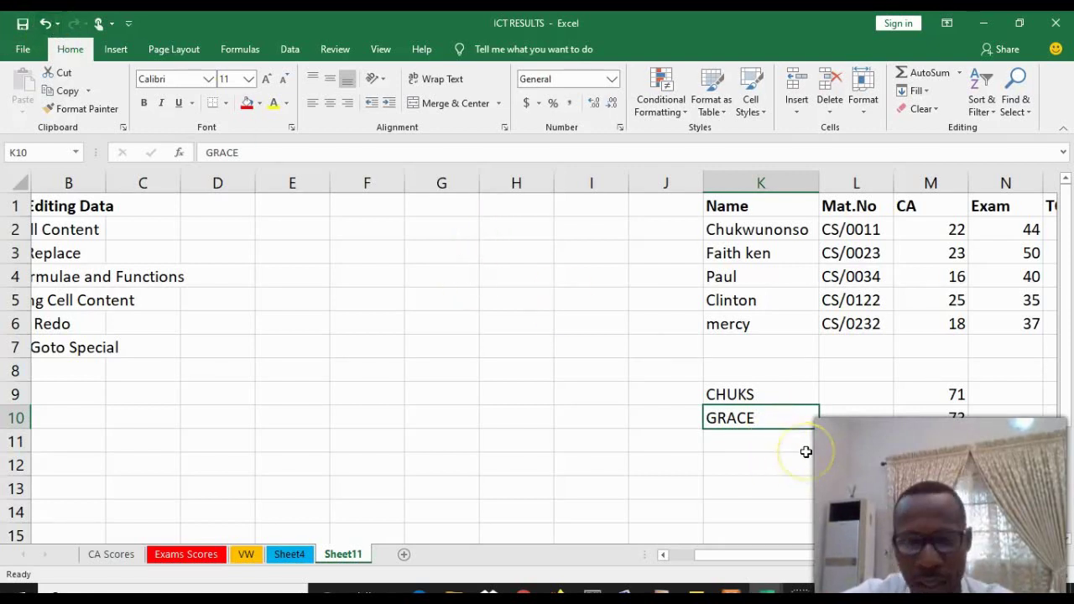
{"action": "key", "text": "ctrl+z"}
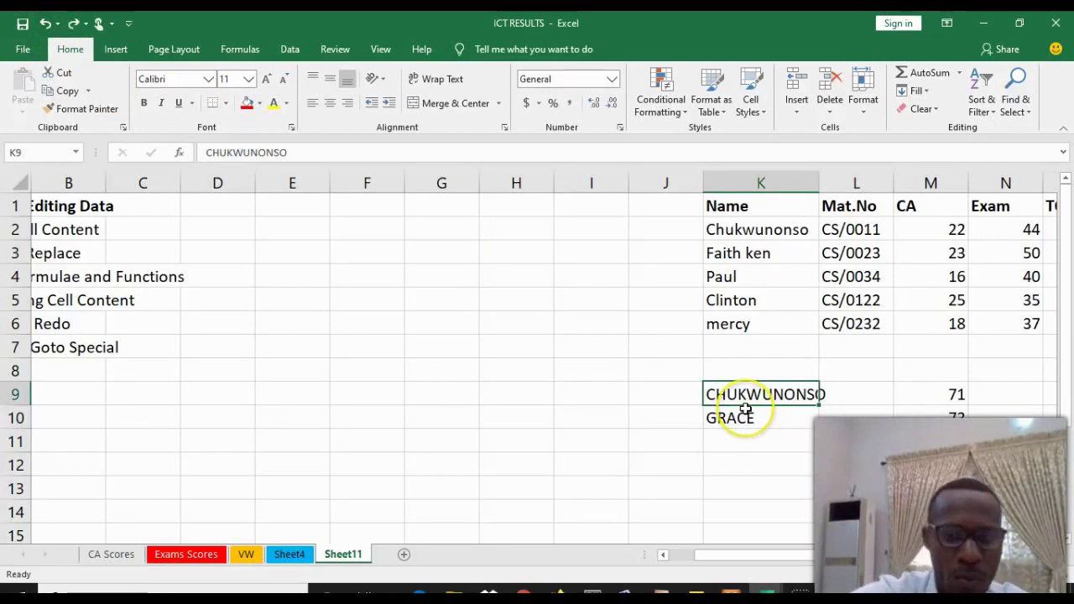
{"action": "key", "text": "ctrl+z"}
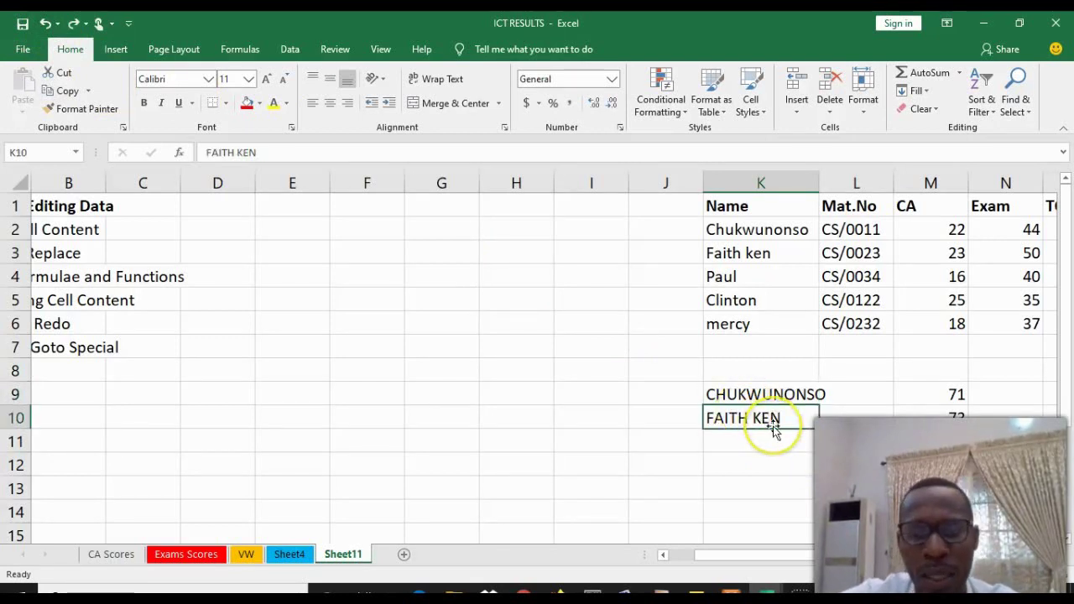
{"action": "left_click", "coordinate": [46, 25]}
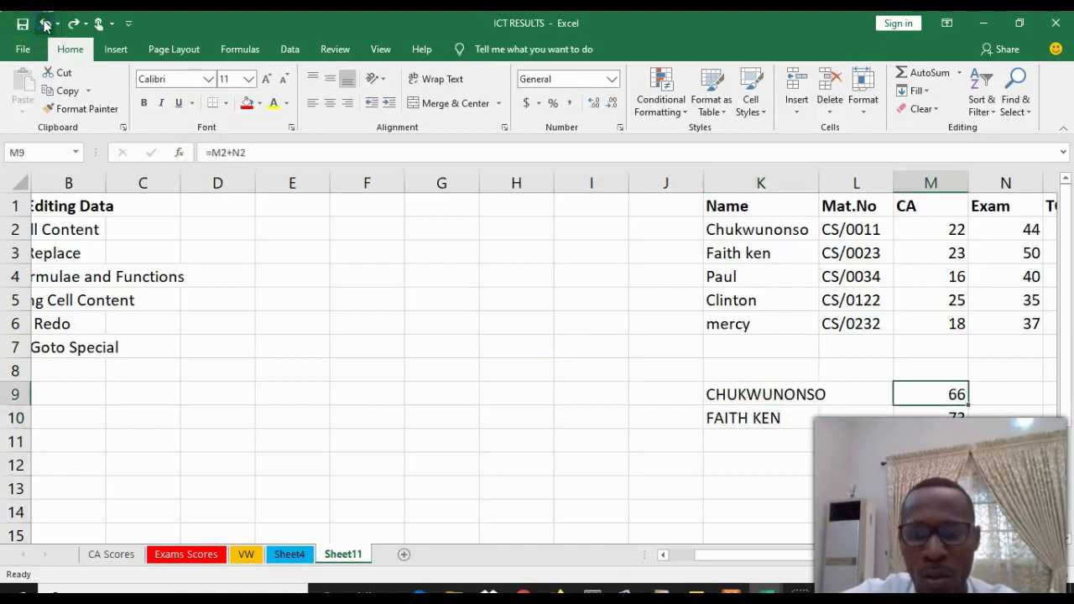
Redo M9's total back to 71 and both shorter name overwrites in K10 and K9
{"action": "left_click", "coordinate": [759, 420]}
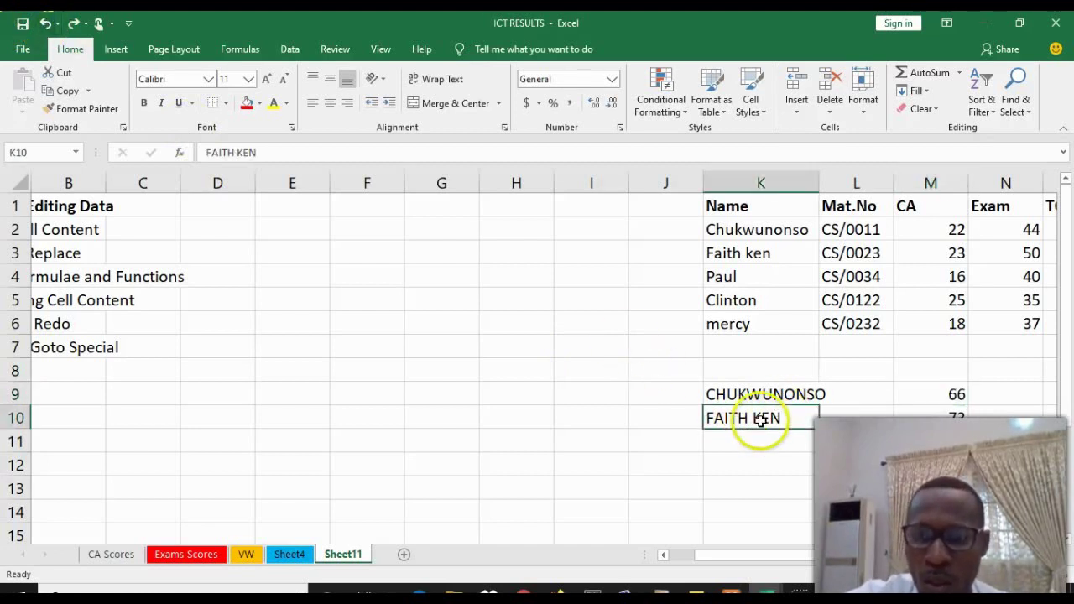
{"action": "left_click", "coordinate": [72, 25]}
{"action": "left_click", "coordinate": [72, 24]}
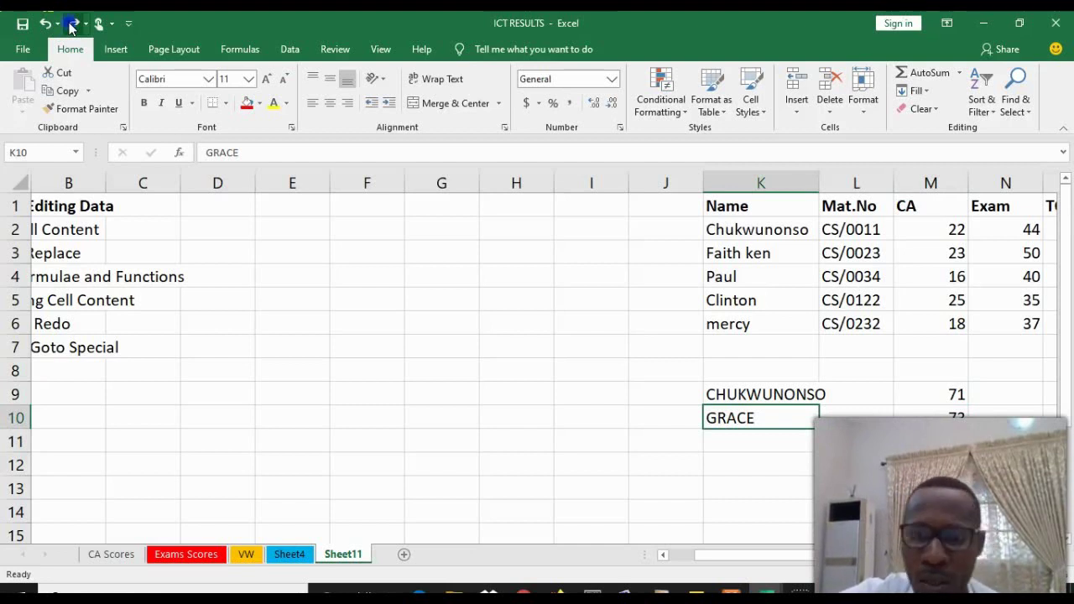
{"action": "left_click", "coordinate": [71, 27]}
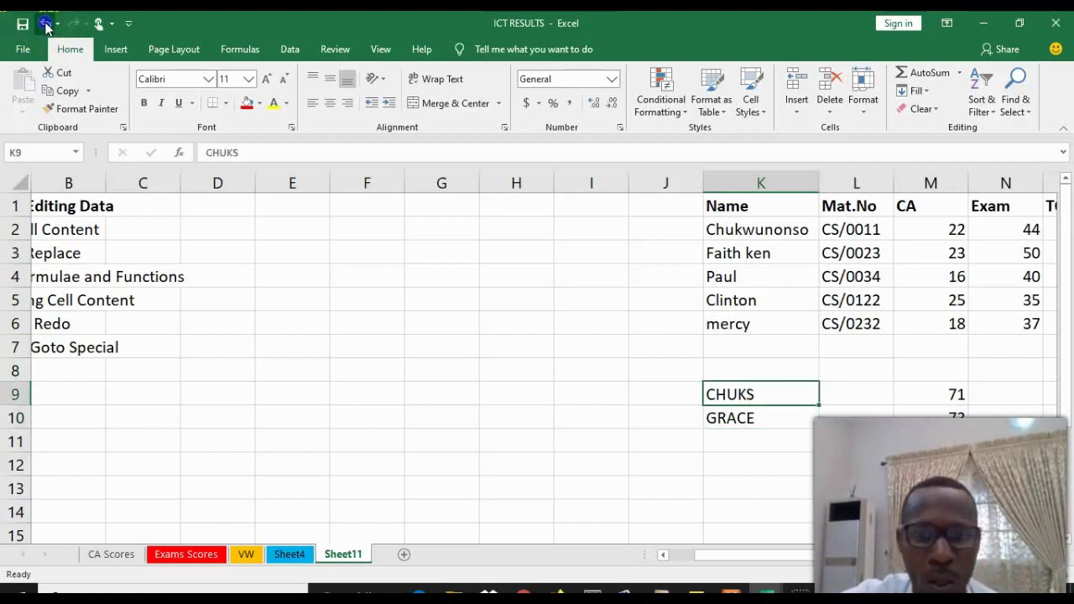
Toggle K9 back to its original full name, and toggle K10 with Ctrl+Z/Ctrl+Y ending on the shorter name
{"action": "left_click", "coordinate": [45, 23]}
{"action": "left_click", "coordinate": [73, 25]}
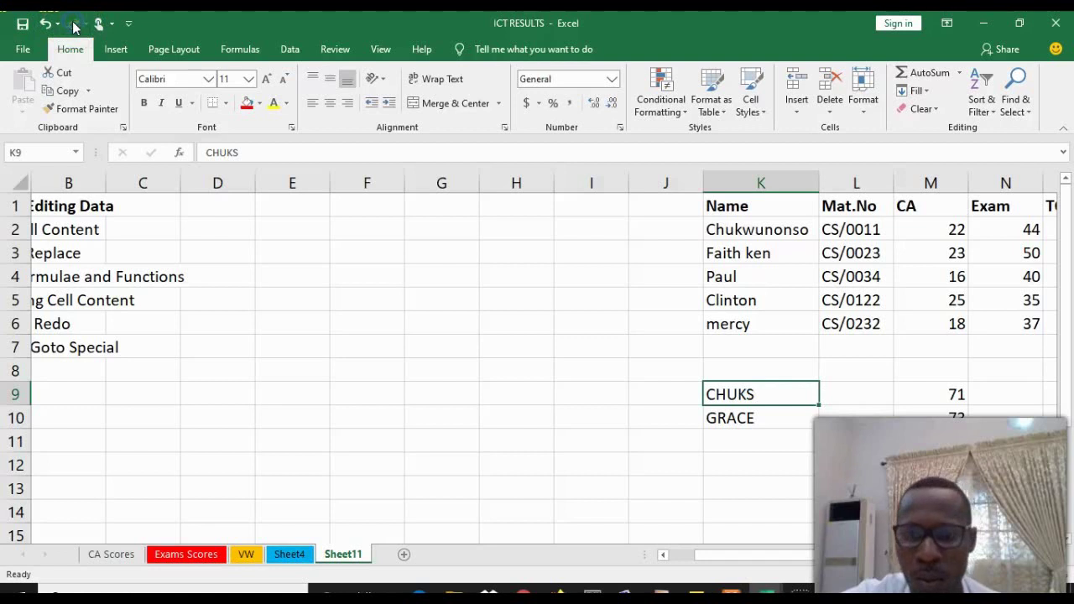
{"action": "left_click", "coordinate": [43, 25]}
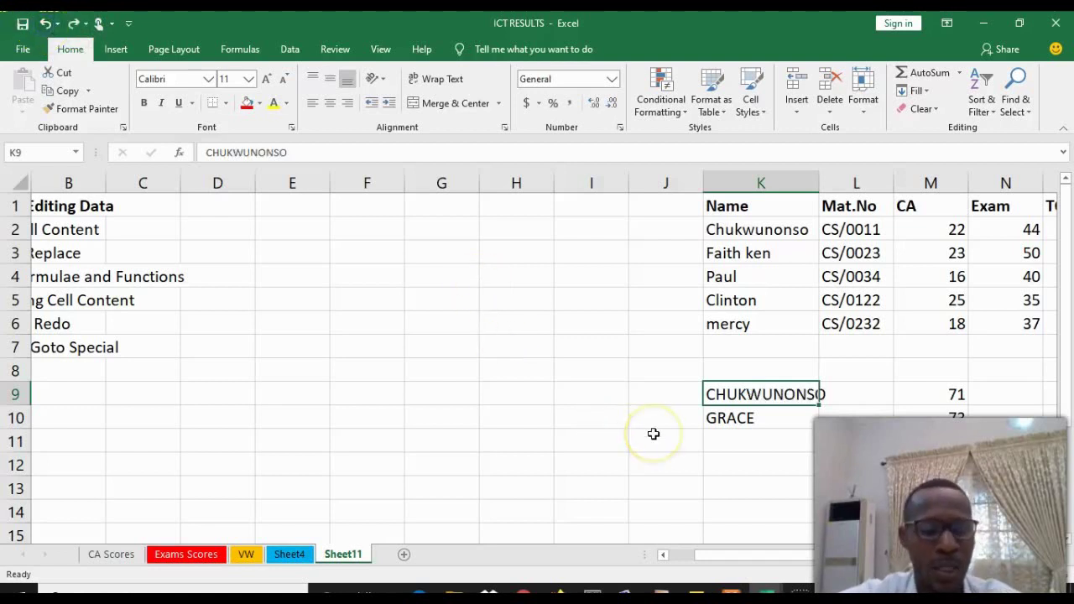
{"action": "key", "text": "ctrl+z"}
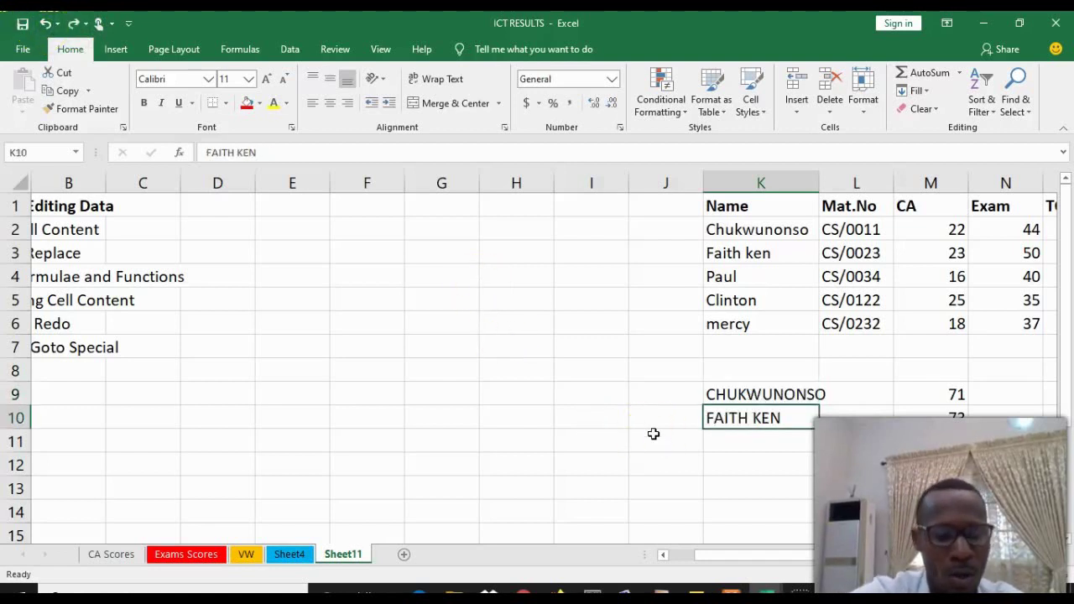
{"action": "key", "text": "ctrl+y"}
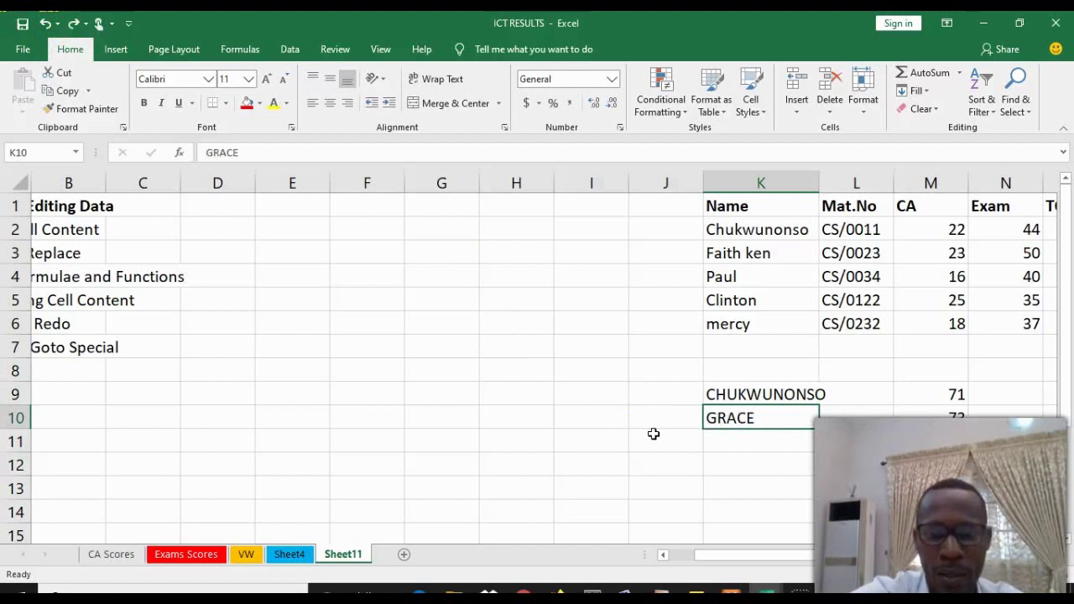
{"action": "key", "text": "ctrl+z"}
{"action": "key", "text": "ctrl+y"}
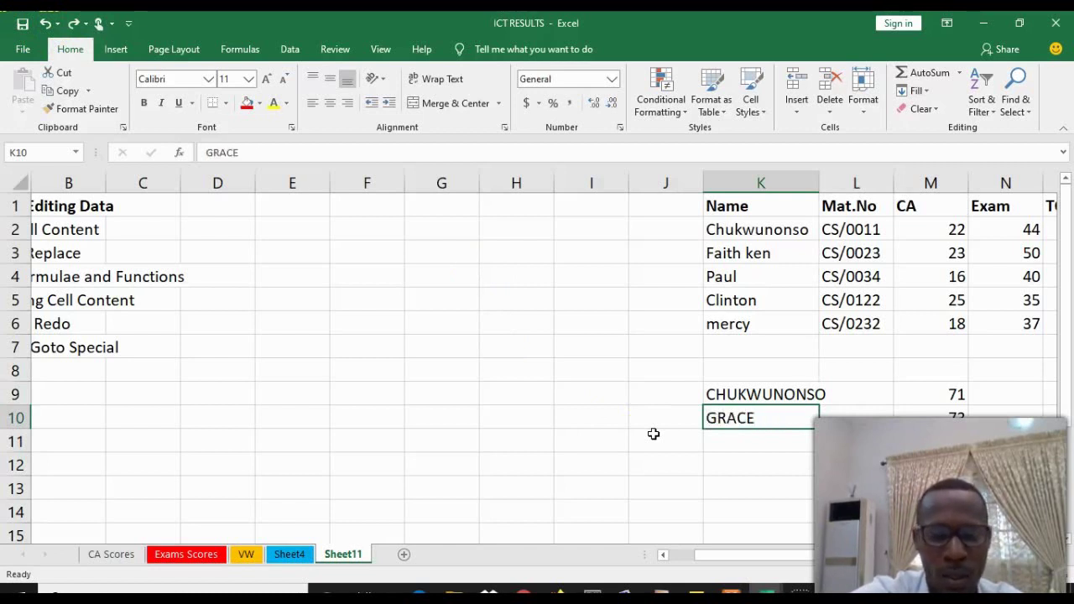
Use the F5 Go To dialog to jump to cell M10, which totals =M3+N3 as 73
{"action": "left_click_drag", "start_coordinate": [803, 555], "coordinate": [824, 554]}
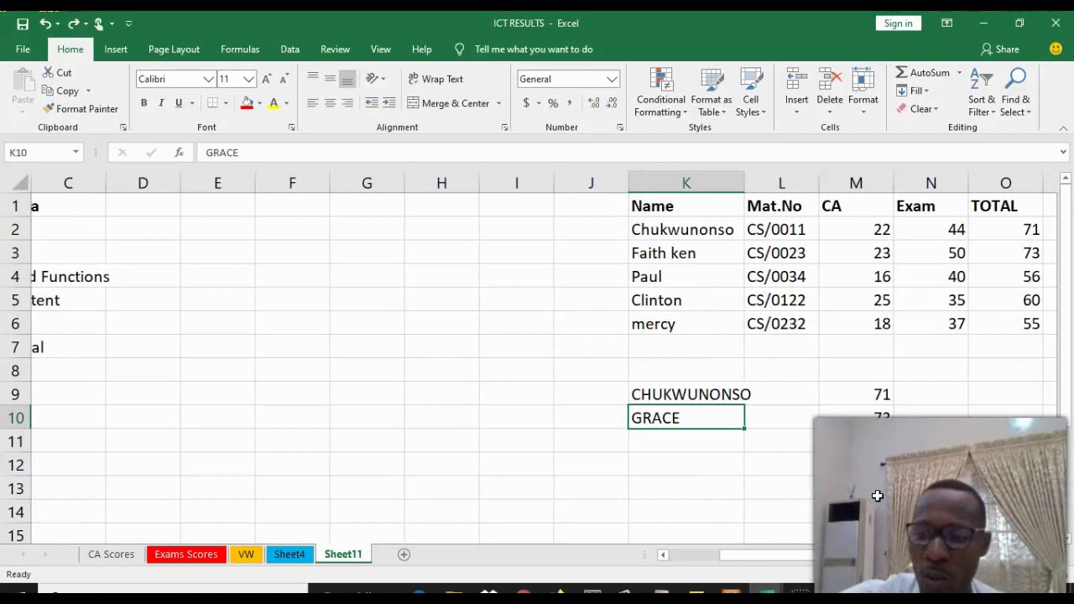
{"action": "left_click", "coordinate": [1057, 558]}
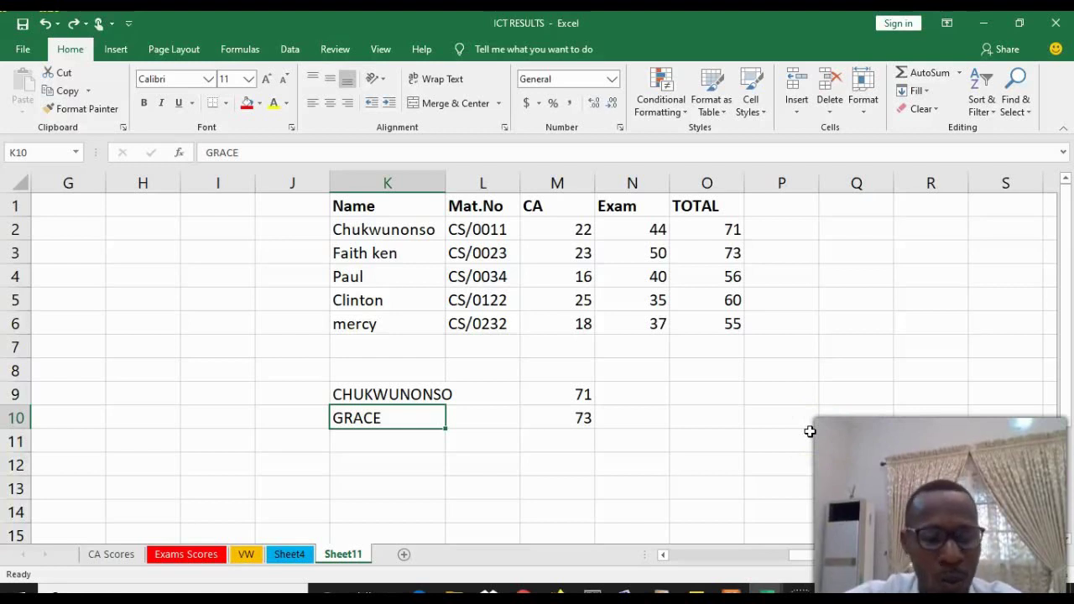
{"action": "key", "text": "F5"}
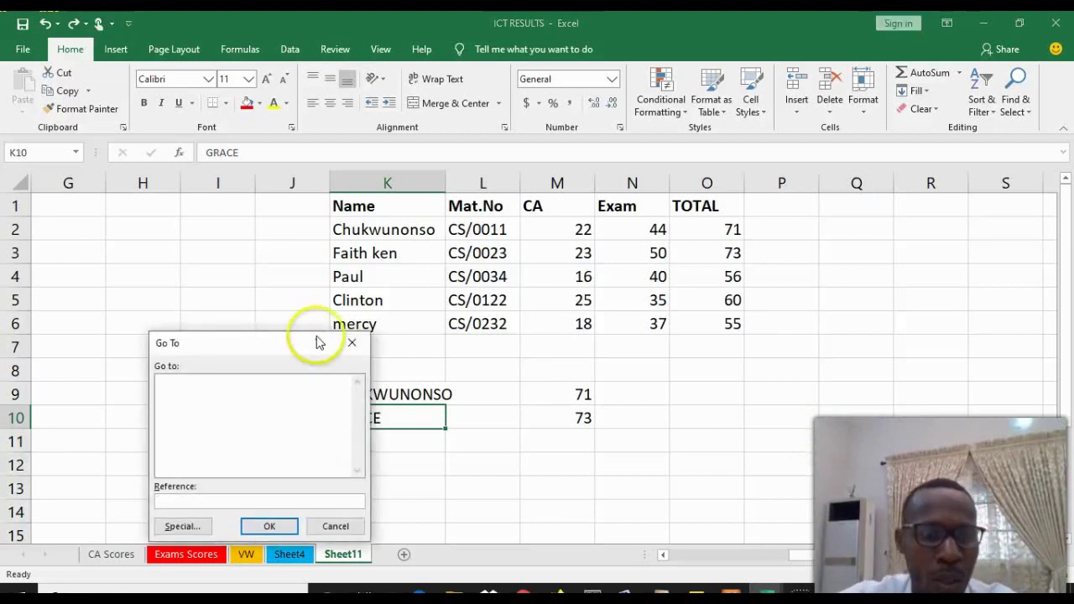
{"action": "left_click_drag", "start_coordinate": [250, 350], "coordinate": [193, 265]}
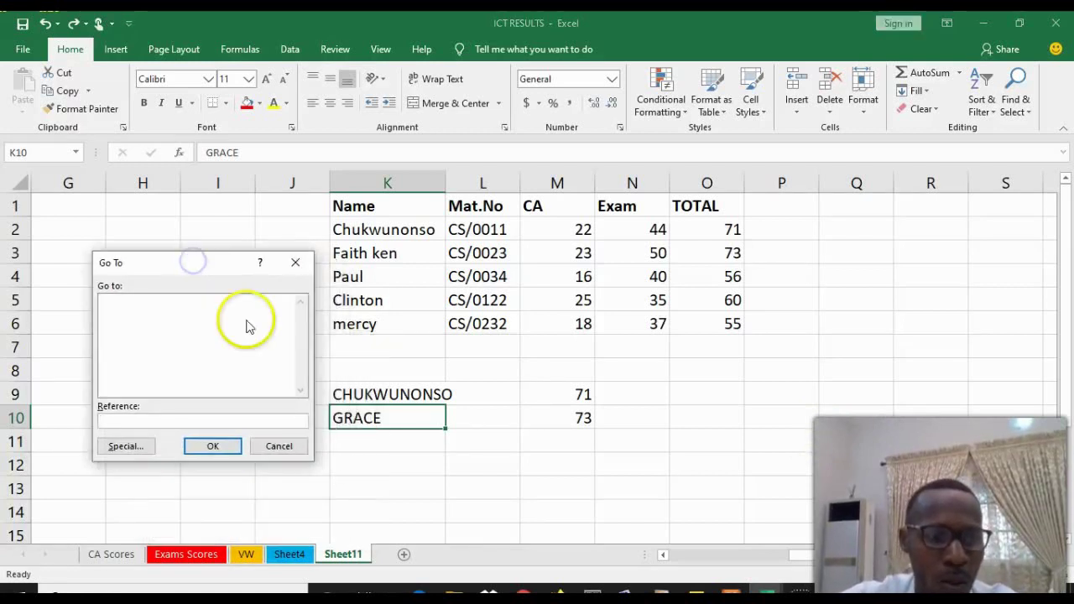
{"action": "left_click", "coordinate": [124, 420]}
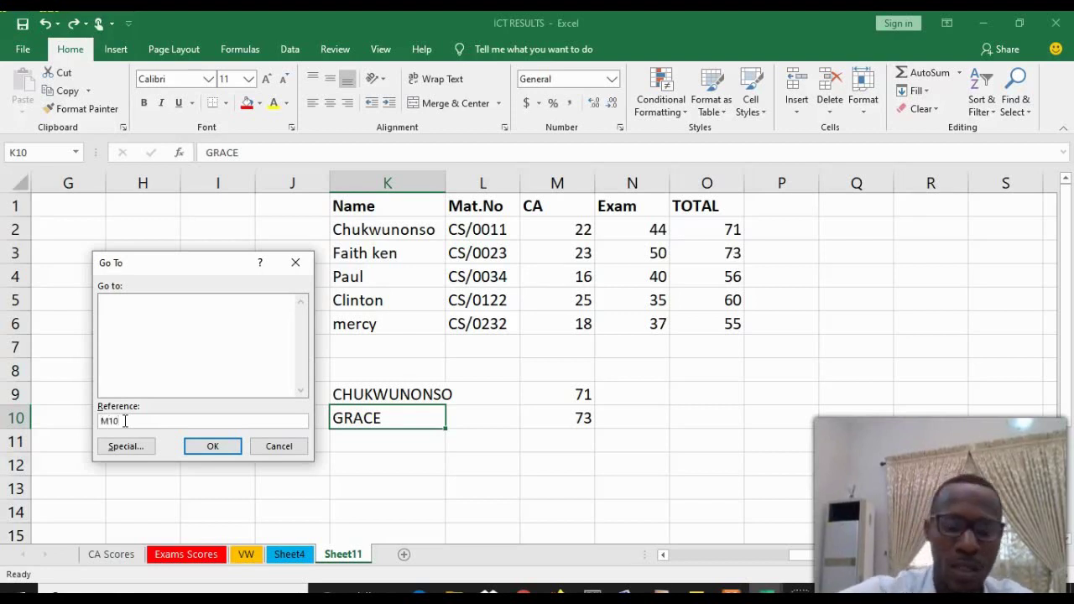
{"action": "type", "text": "M10"}
{"action": "left_click", "coordinate": [215, 445]}
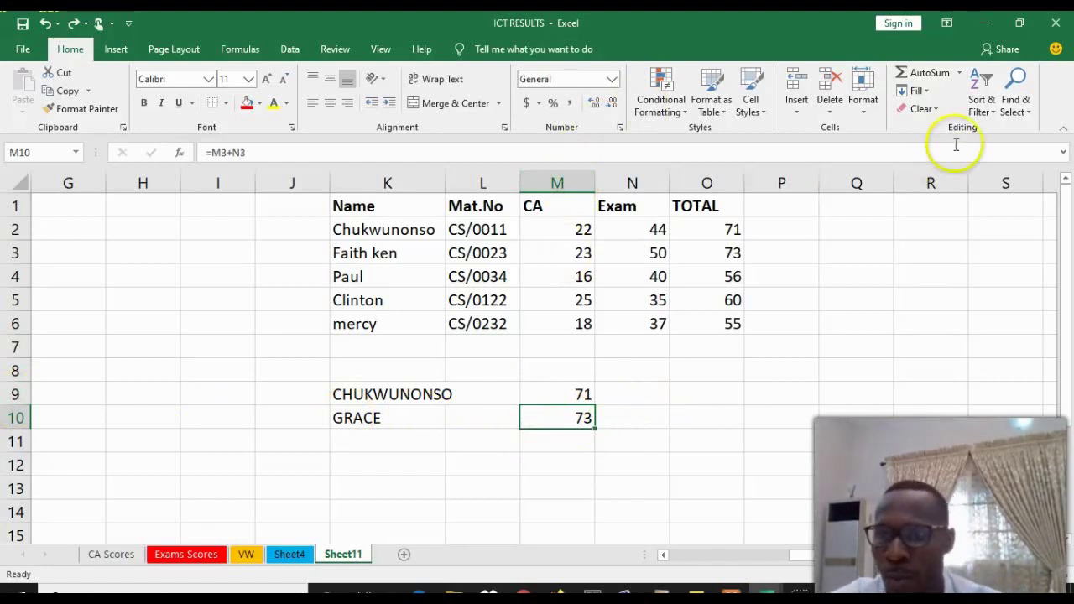
Go To cell O7 via Find & Select, landing directly under the TOTAL values
{"action": "left_click", "coordinate": [1028, 107]}
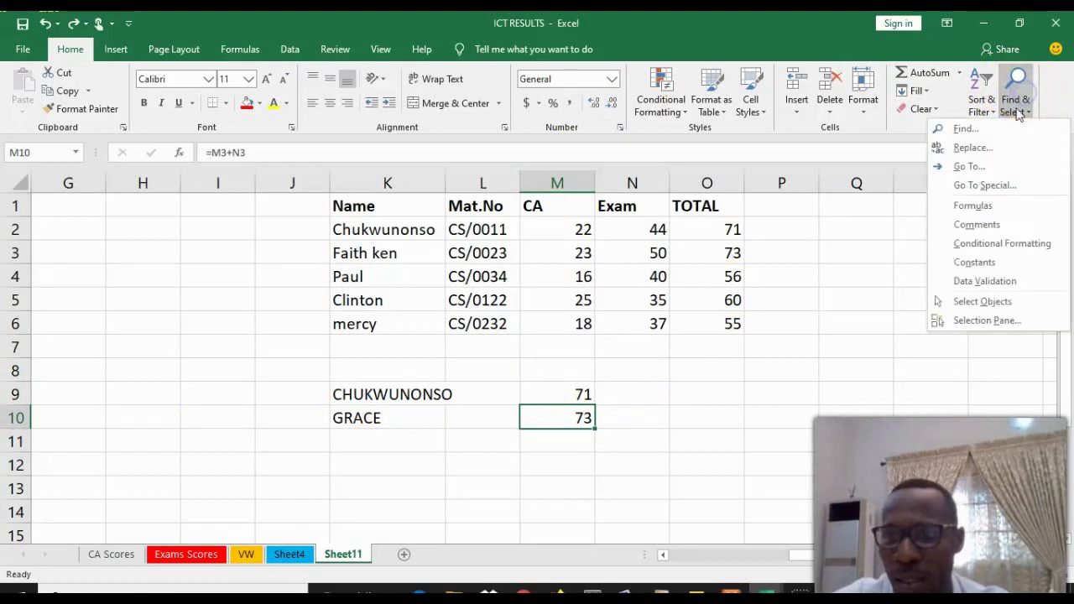
{"action": "left_click", "coordinate": [973, 167]}
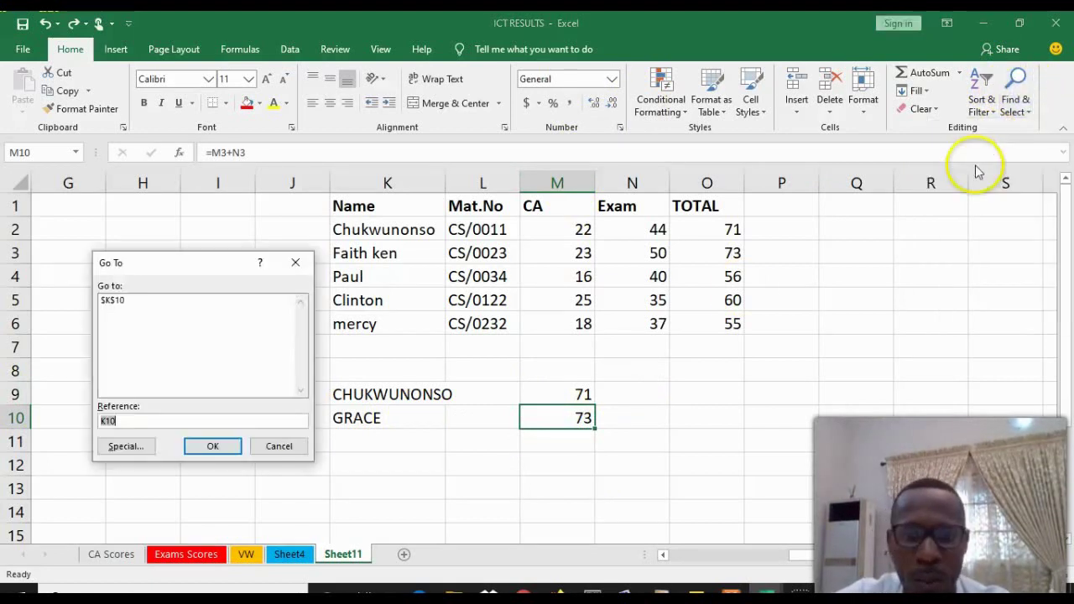
{"action": "left_click", "coordinate": [139, 422]}
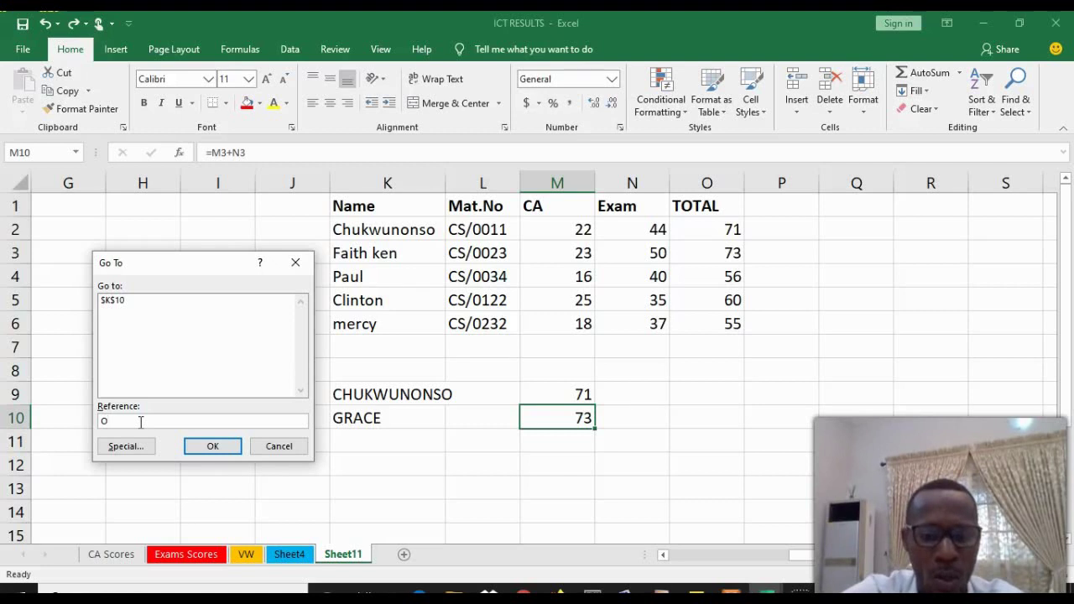
{"action": "type", "text": "7"}
{"action": "key", "text": "Return"}
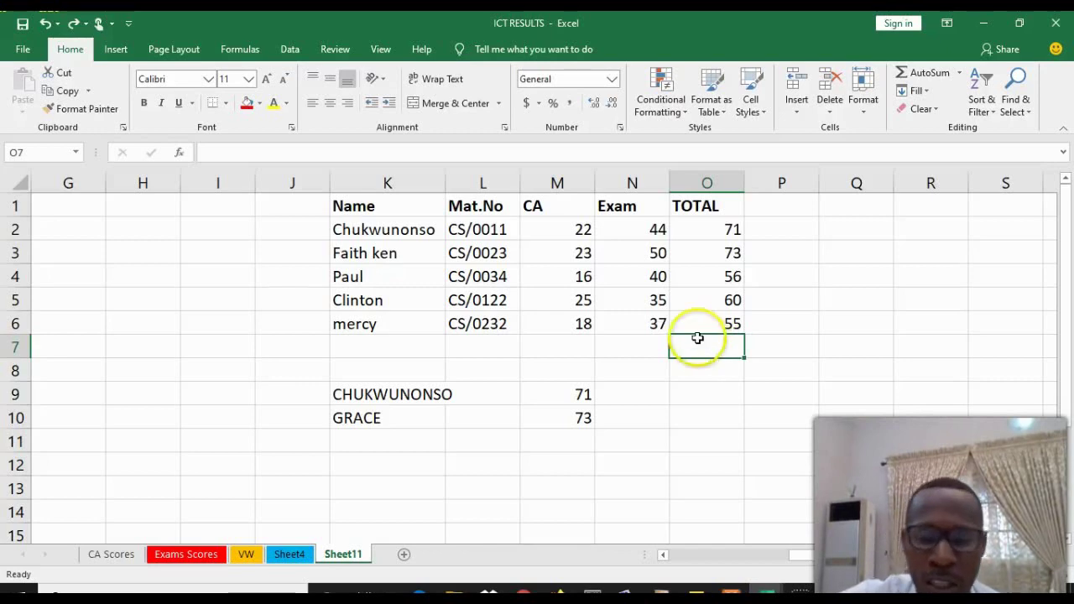
Use Go To Special with Formulas to select O2:O6 and M9:M10 together
{"action": "left_click_drag", "start_coordinate": [835, 550], "coordinate": [849, 534]}
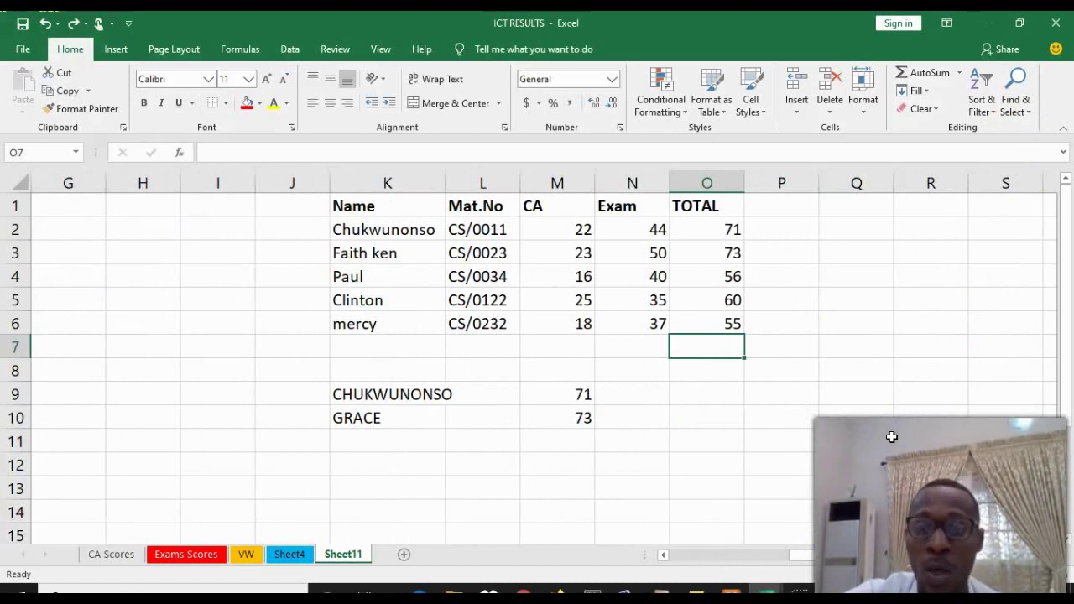
{"action": "left_click", "coordinate": [1023, 107]}
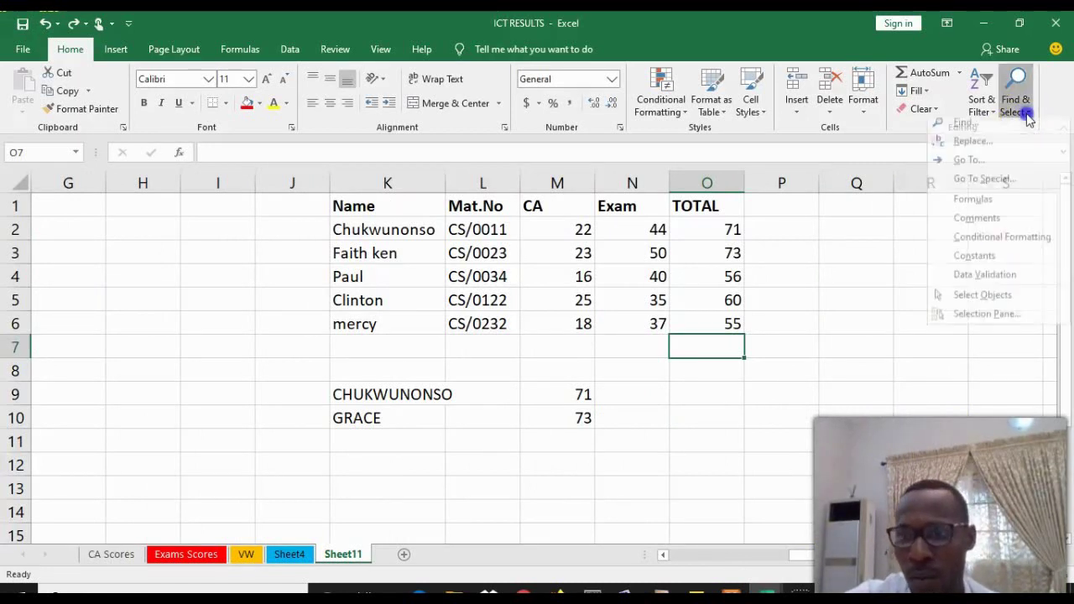
{"action": "left_click", "coordinate": [1003, 184]}
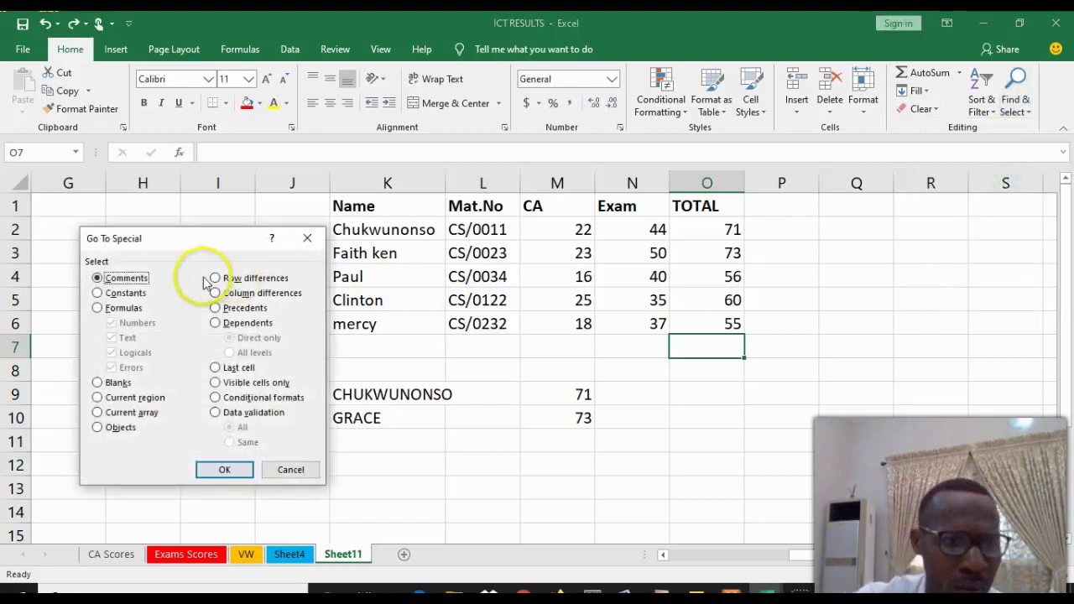
{"action": "left_click", "coordinate": [97, 308]}
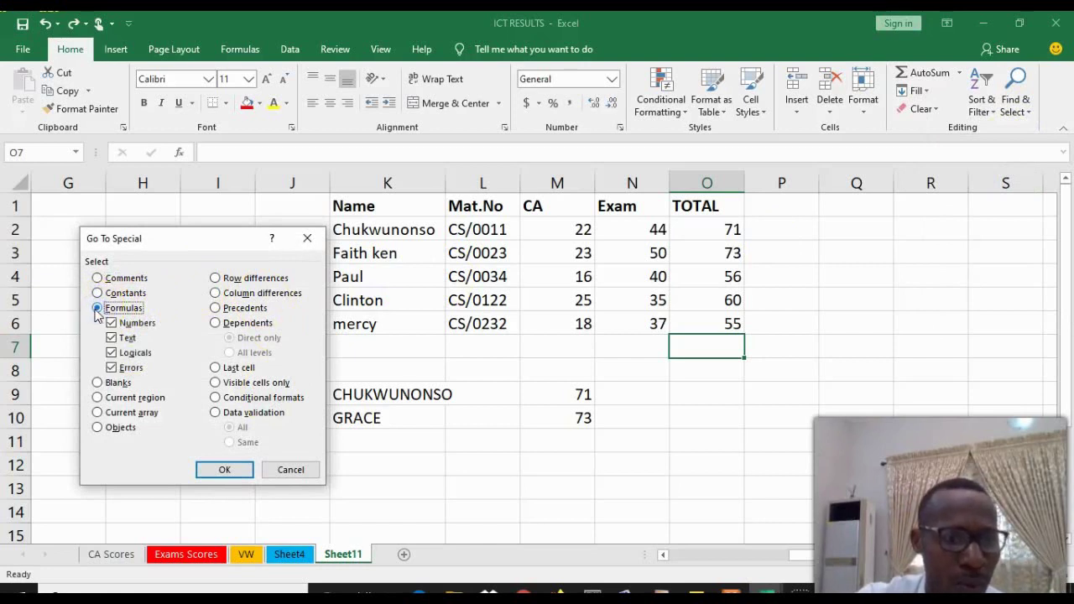
{"action": "left_click", "coordinate": [209, 469]}
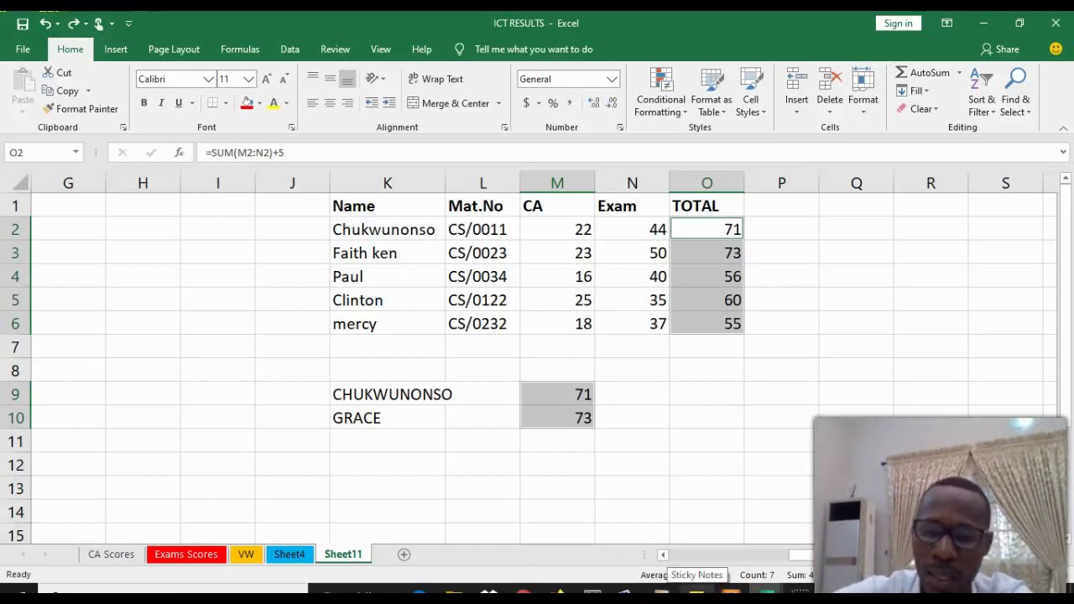
{"action": "left_click_drag", "start_coordinate": [981, 560], "coordinate": [761, 551]}
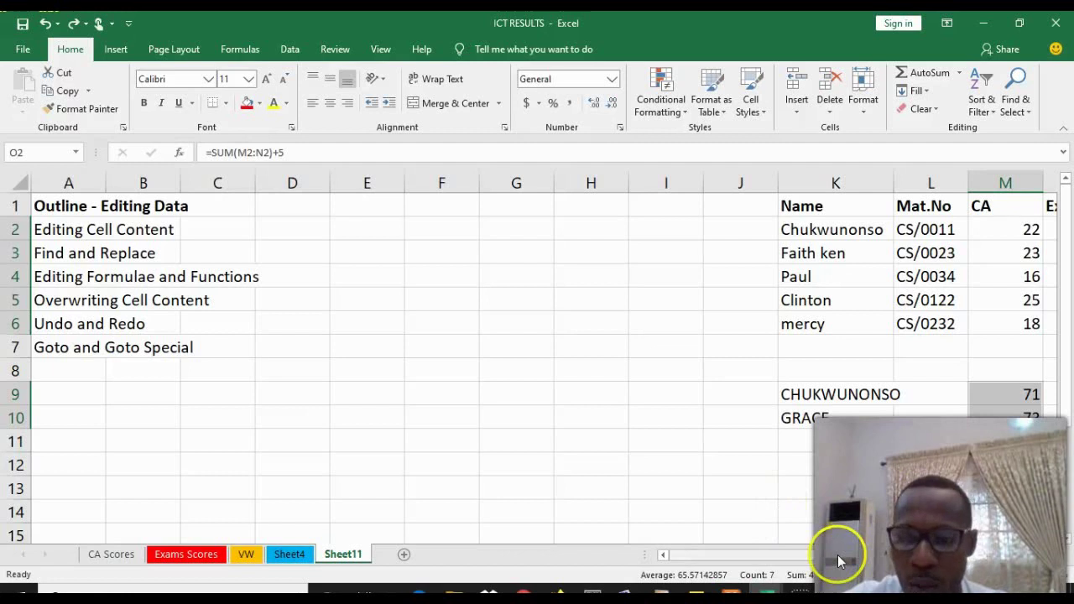
{"action": "left_click_drag", "start_coordinate": [837, 554], "coordinate": [889, 554]}
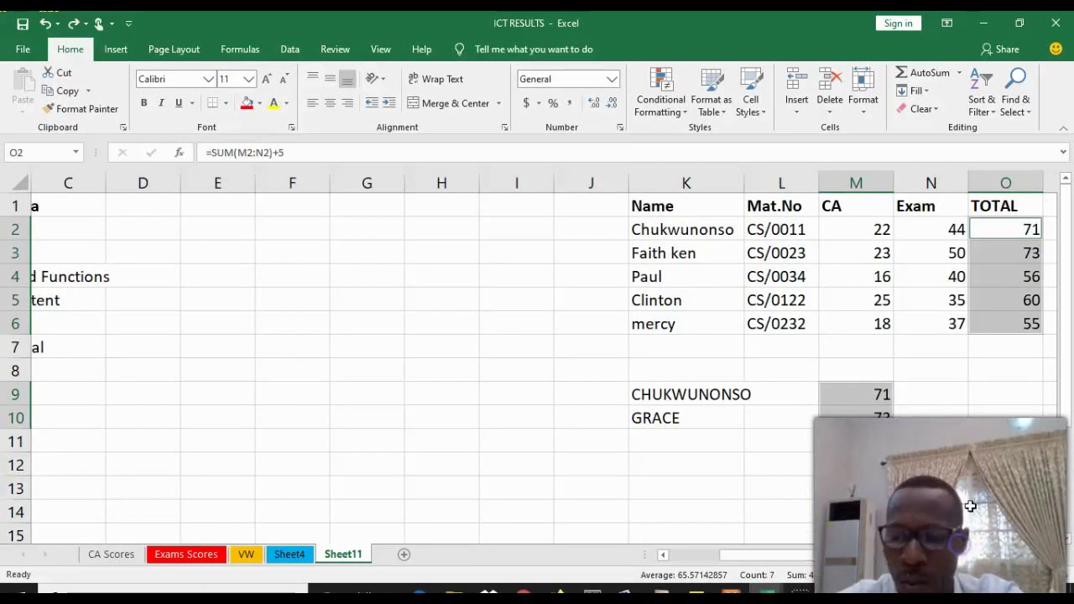